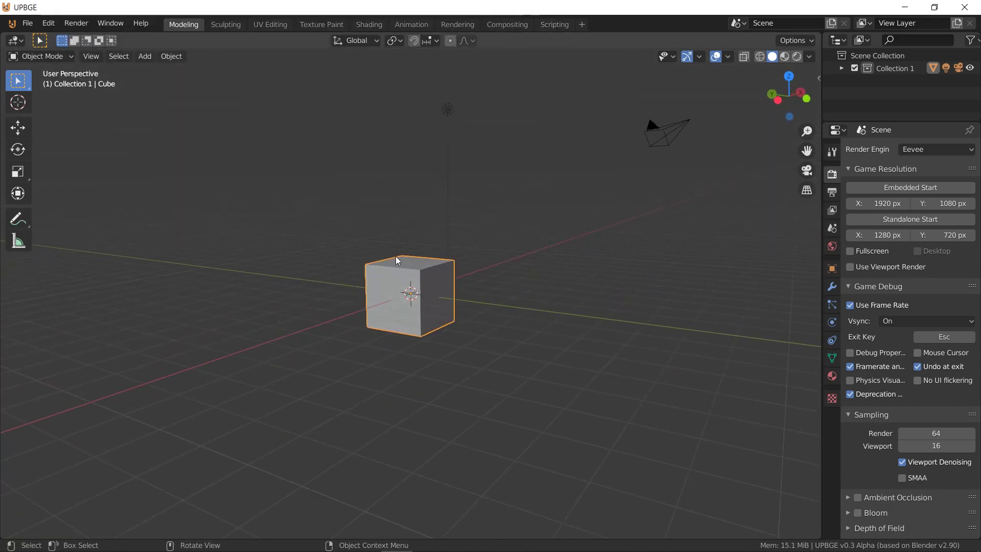
Move the default cube down 1 m along the Z axis
middle_drag(395, 256, 387, 272)
text(g)
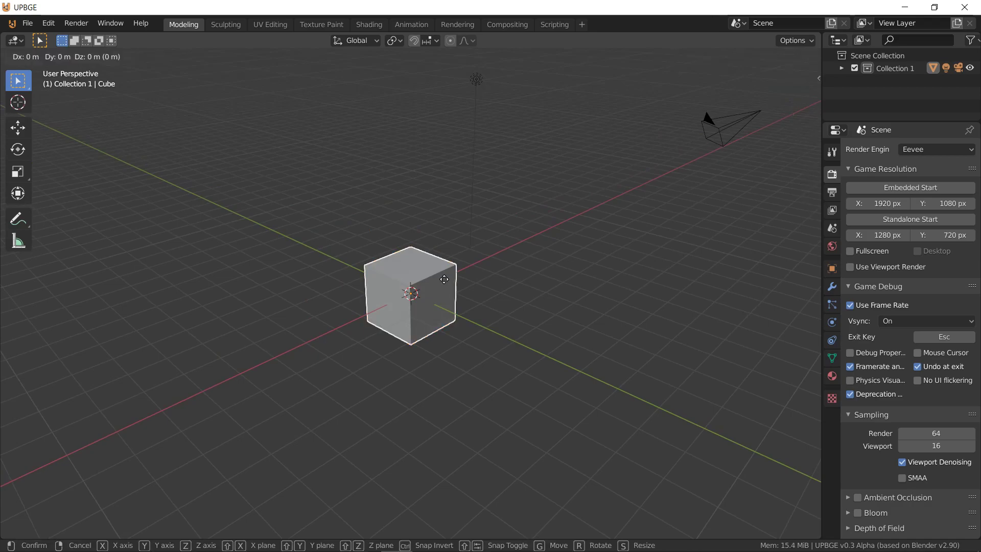
text(z-1)
key(Return)
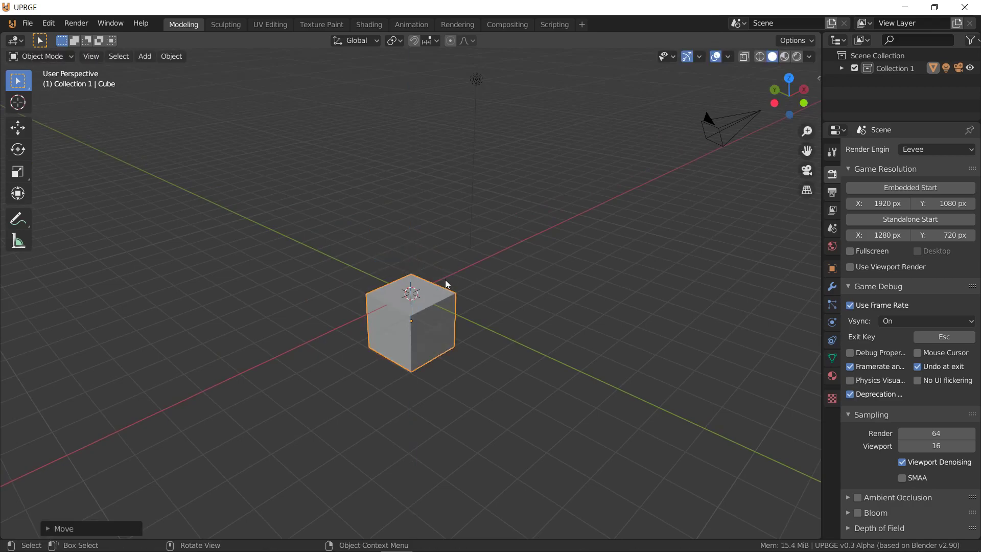
Enter Edit Mode on the cube and snap the 3D cursor to its selected geometry
scroll(434, 278, up, 5)
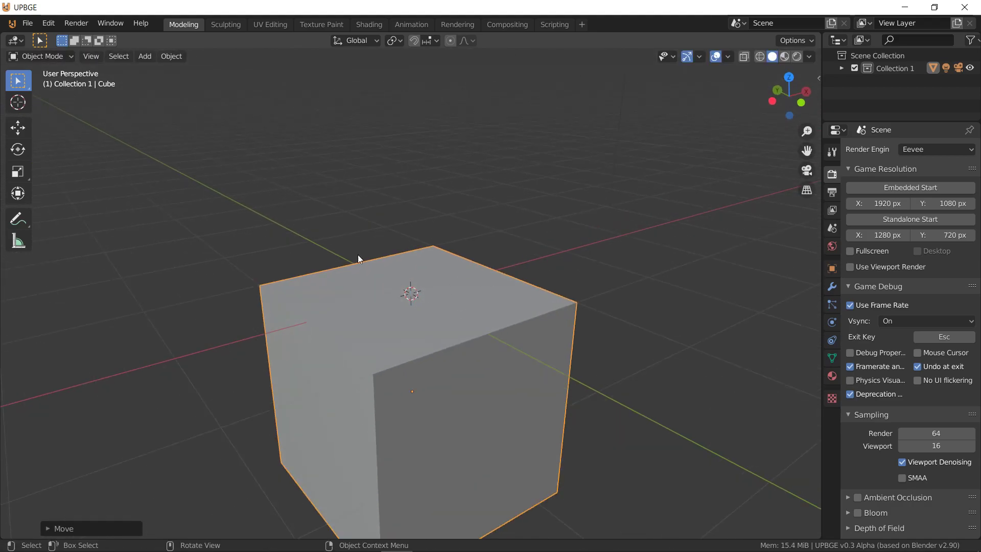
scroll(395, 316, down, 5)
middle_drag(443, 313, 482, 323)
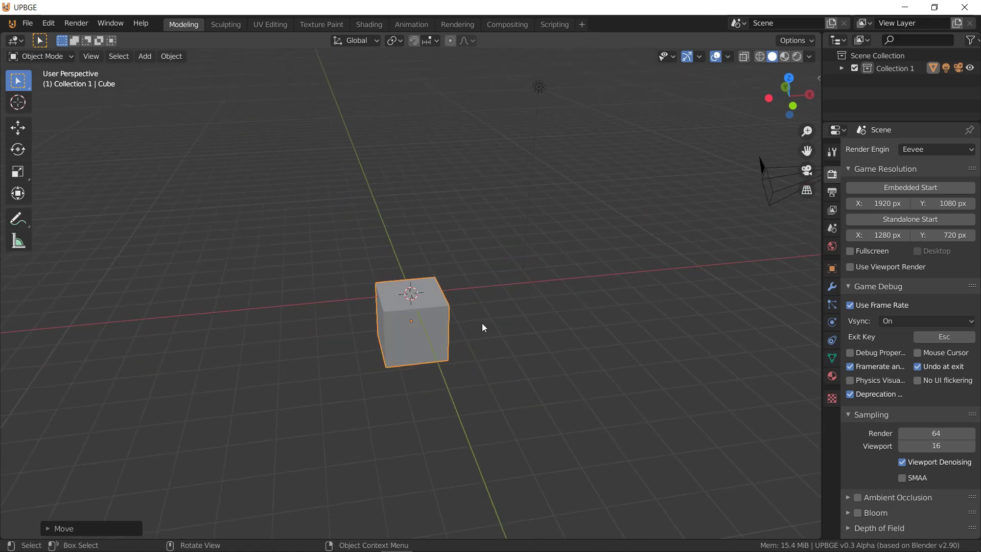
key(Tab)
key(shift+s)
click(517, 396)
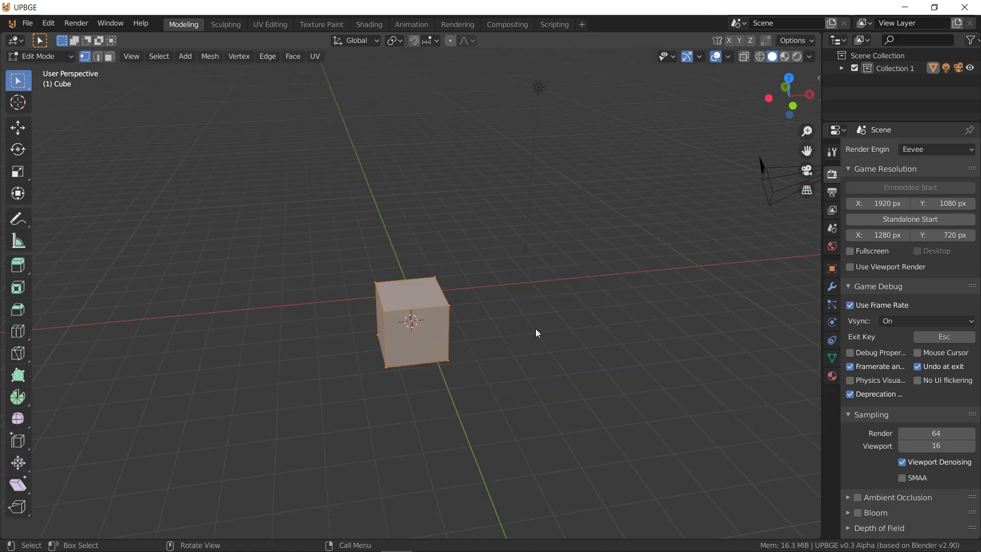
Scale the cube's mesh by 10 on X and Y only, keeping its Z height, and return to Object Mode
key(s)
key(shift+z)
text(10)
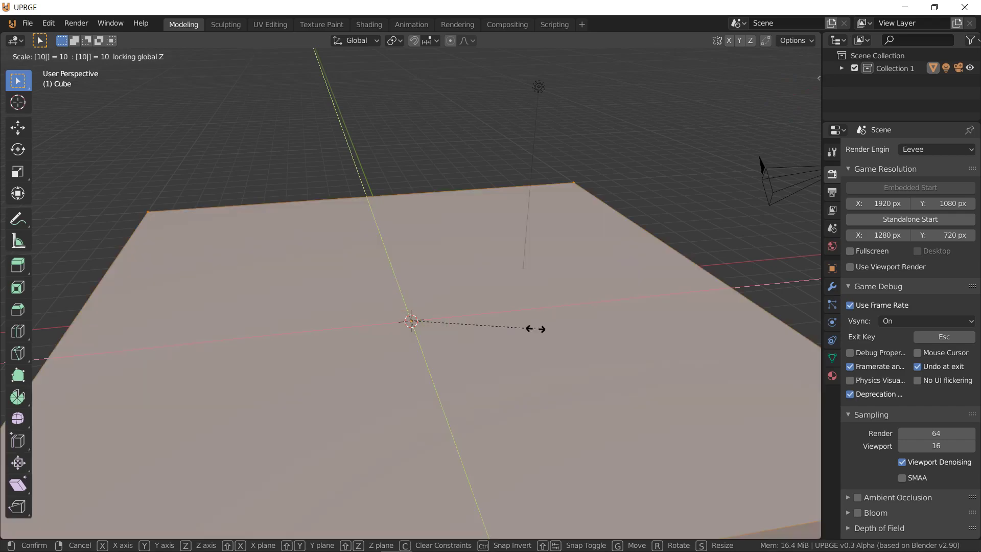
key(Return)
key(Tab)
Enable Collision Bounds with the Box shape in the floor slab's physics settings
scroll(535, 329, down, 4)
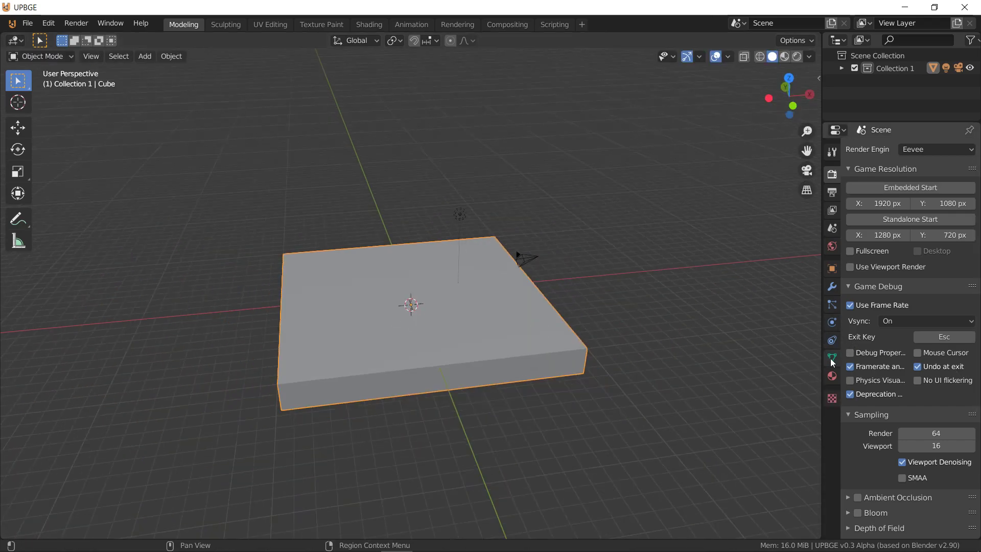
click(831, 306)
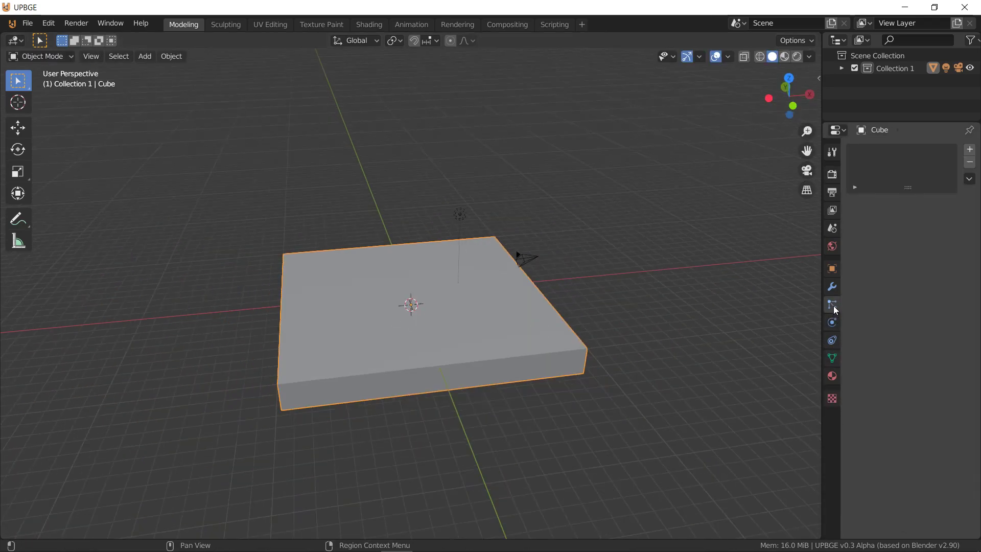
click(832, 326)
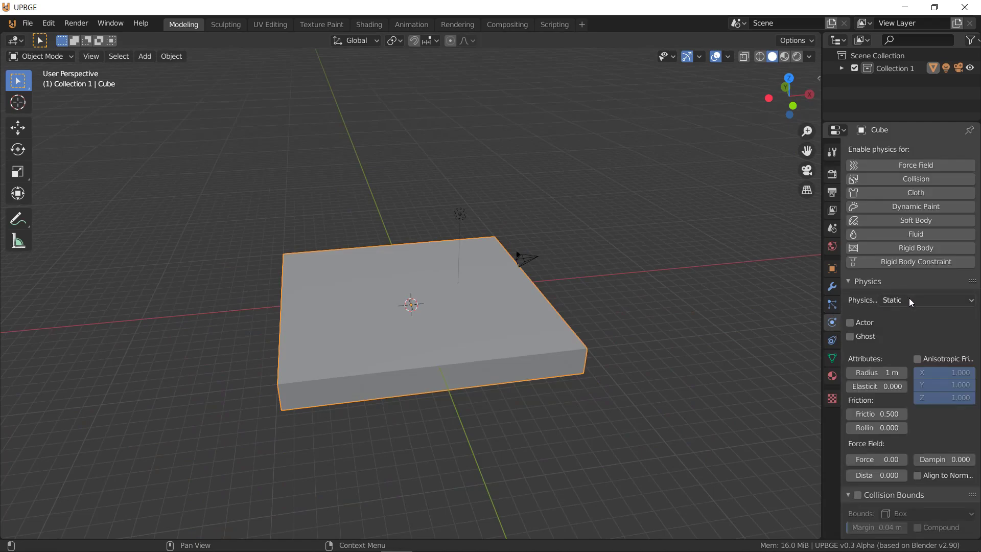
scroll(911, 327, down, 3)
click(858, 414)
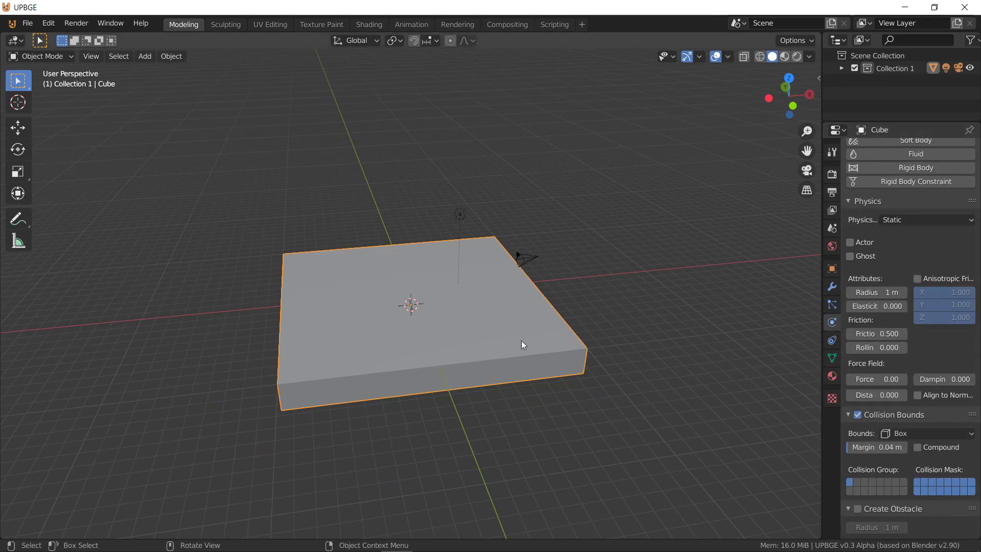
Add a new cube mesh and raise it along Z so it sits just above the slab
middle_drag(521, 341, 495, 331)
click(165, 57)
mouse_move(145, 56)
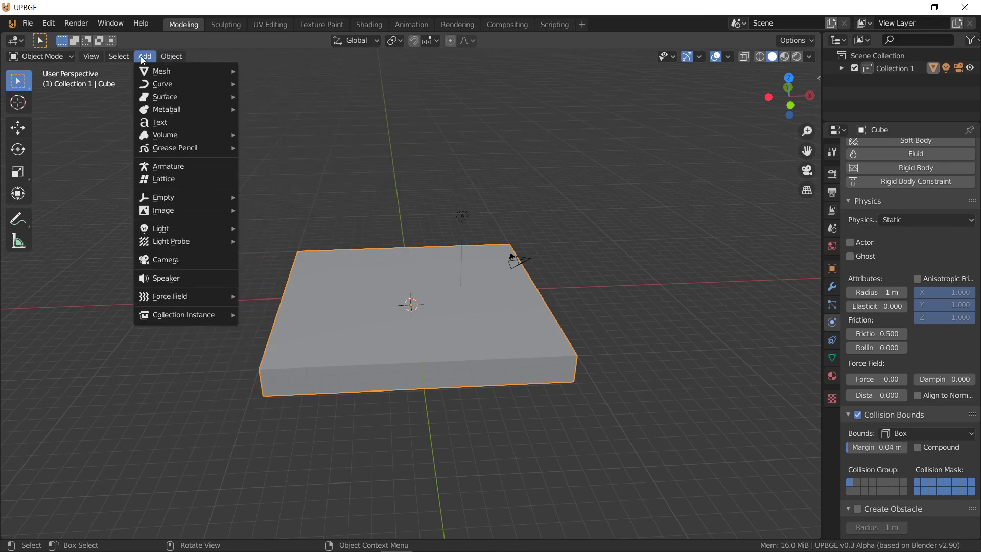
mouse_move(228, 82)
click(260, 85)
key(g)
key(z)
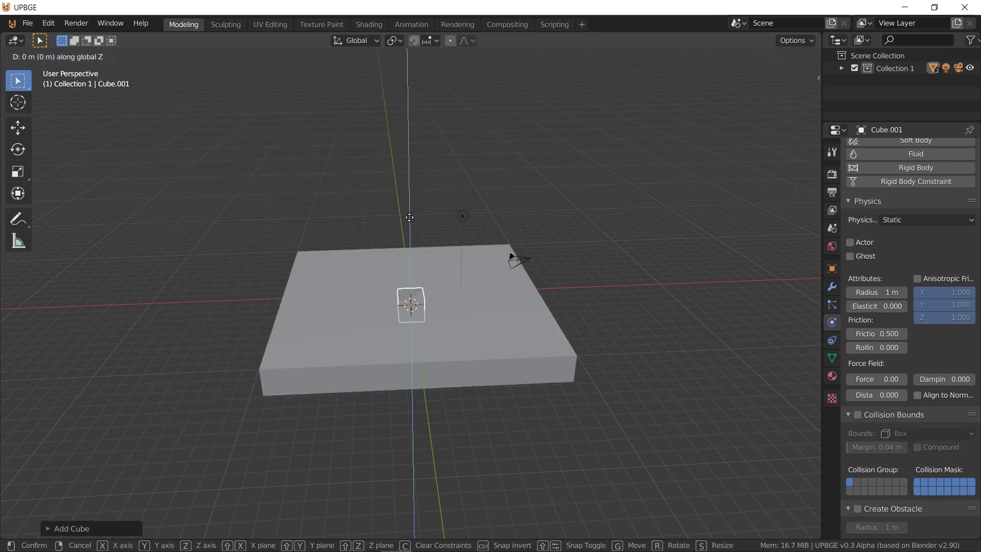
click(409, 218)
Set the small cube's physics type to Dynamic
middle_drag(411, 215, 473, 258)
click(908, 217)
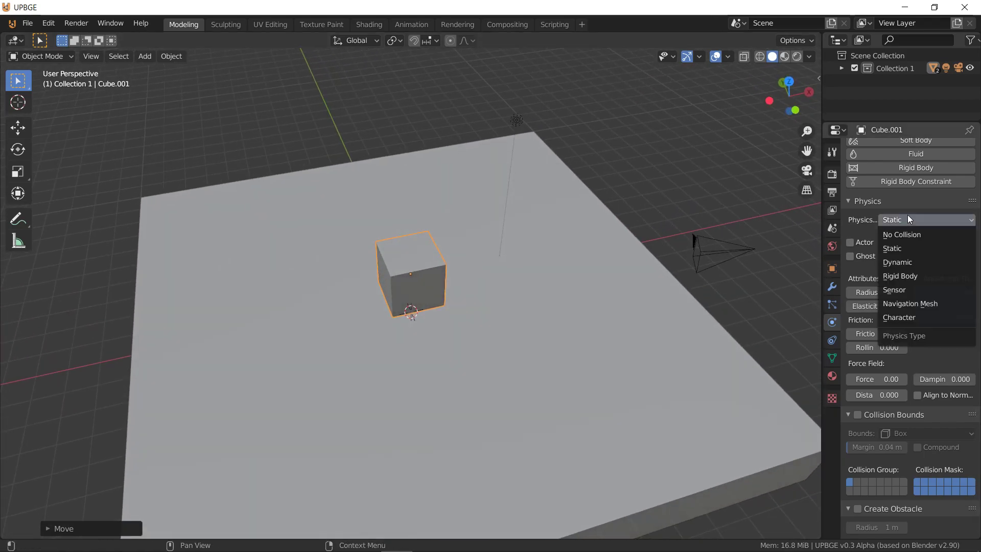
click(917, 265)
Run the embedded game to check how the dynamic cube behaves on the slab, and stop it
middle_drag(741, 327, 494, 271)
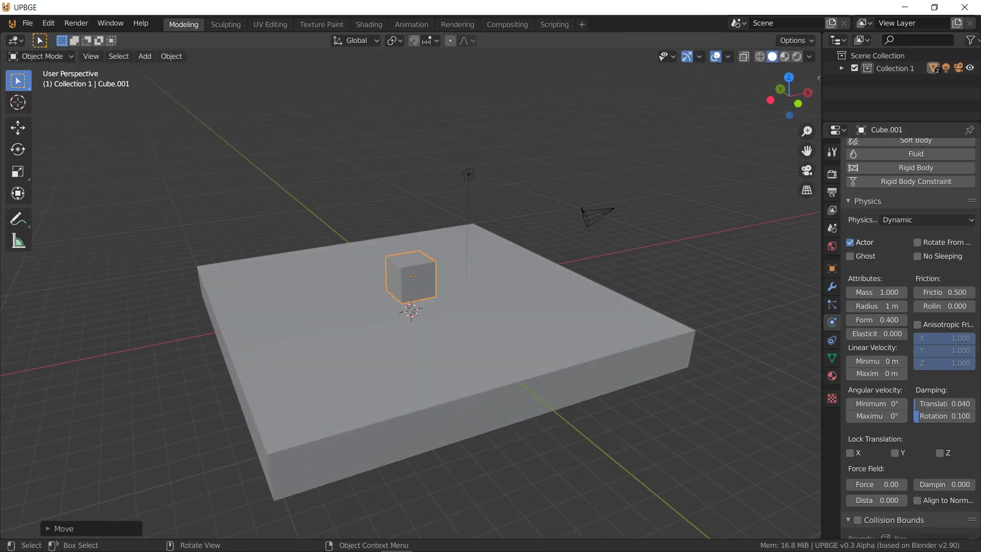
key(p)
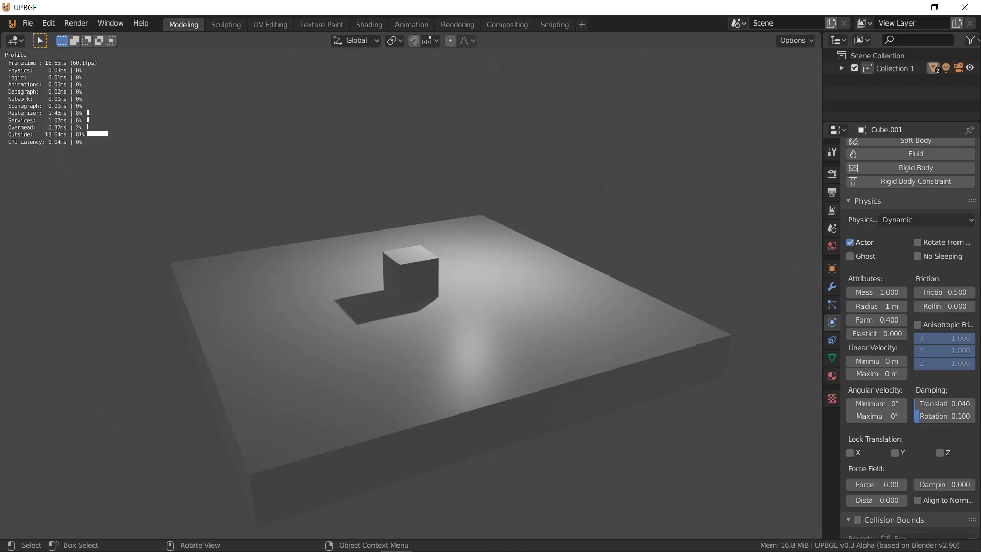
key(Escape)
Raise the small cube high above the slab along Z and test its fall in the embedded game
key(g)
key(z)
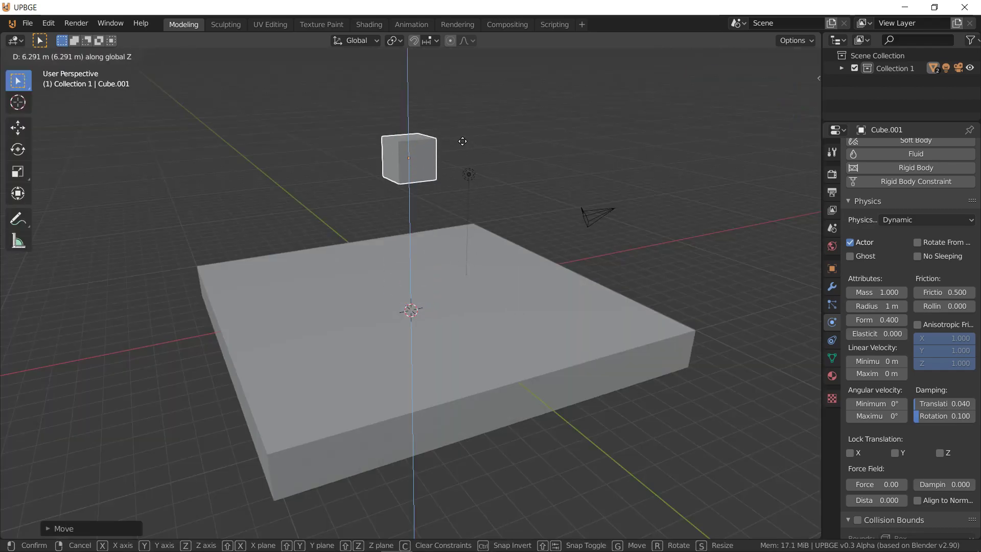
click(461, 133)
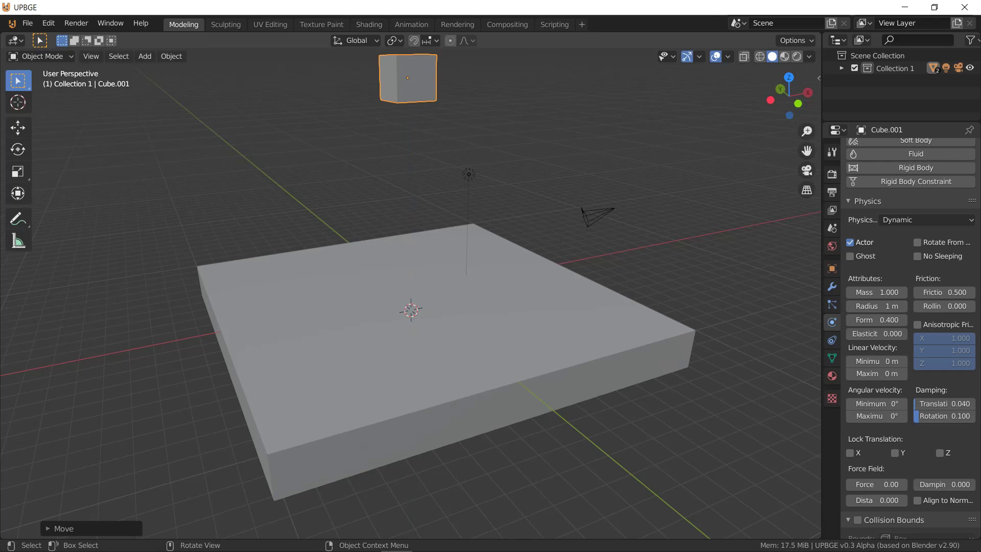
key(p)
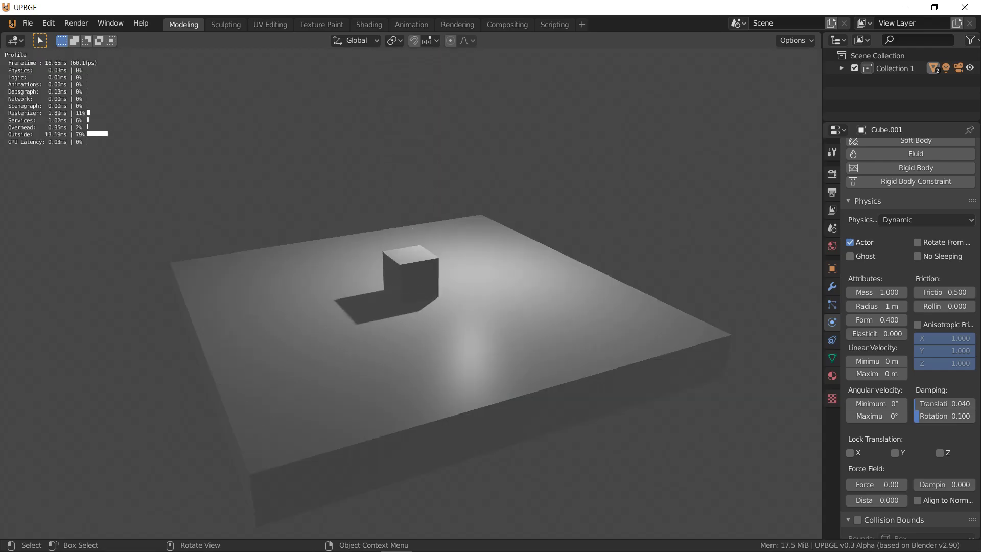
key(Escape)
Enable Collision Bounds with the Box shape for the small cube
scroll(854, 321, down, 5)
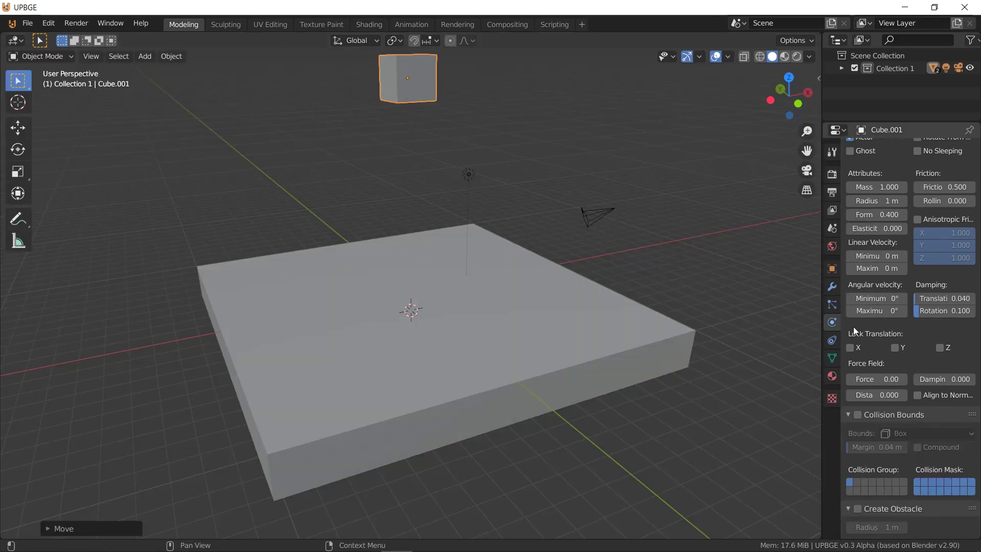
click(857, 414)
middle_drag(512, 201, 478, 208)
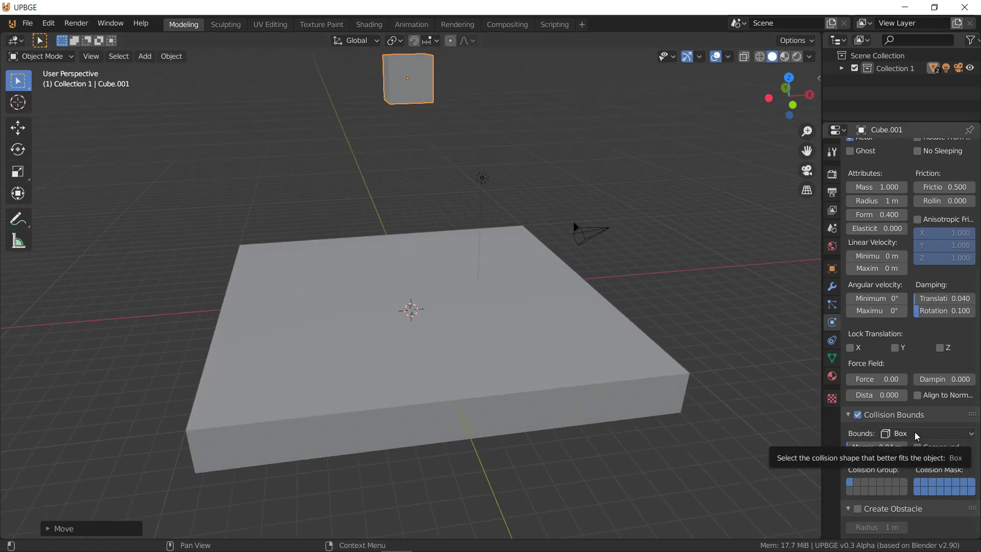
middle_drag(482, 329, 498, 331)
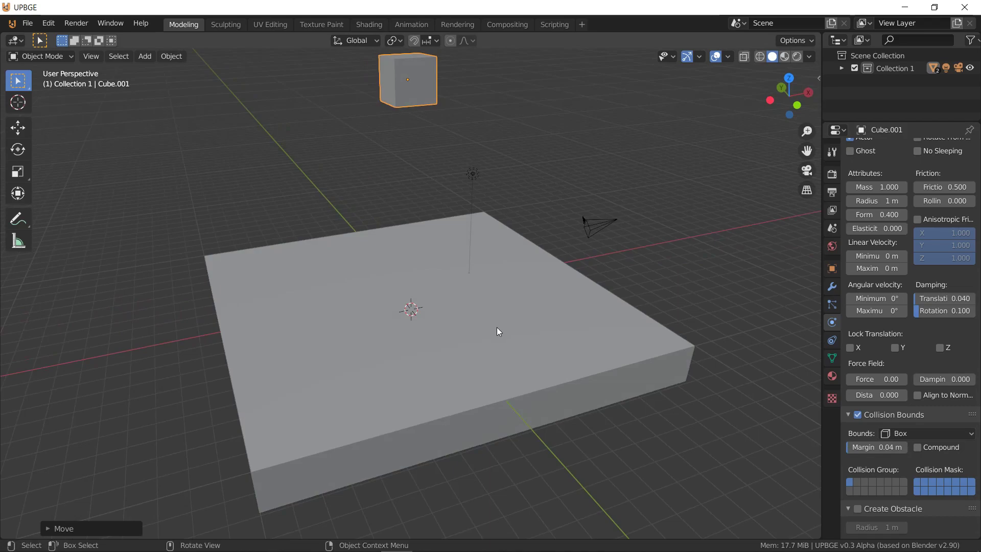
Split the 3D viewport horizontally, leaving a shorter second area beneath it
right_click(822, 466)
key(Escape)
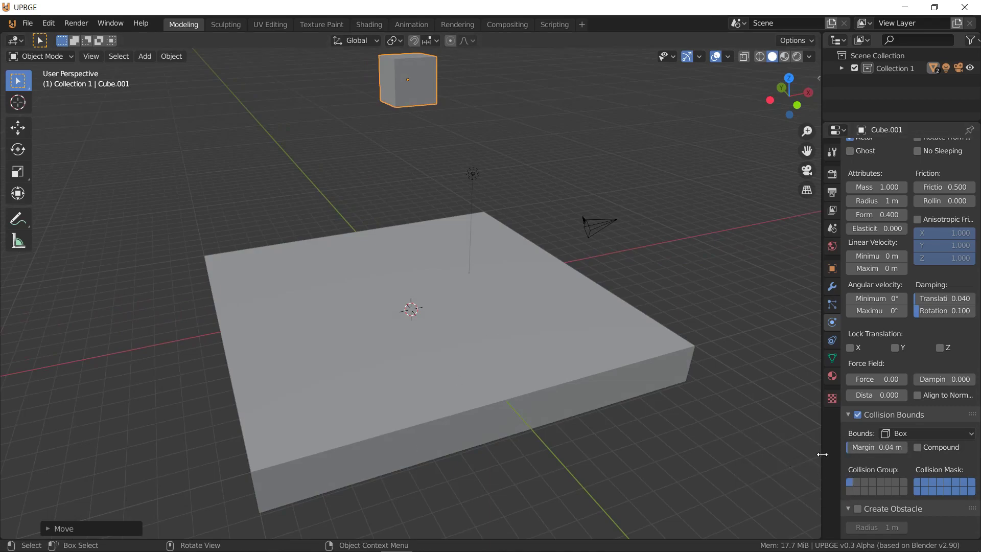
right_click(820, 455)
click(822, 456)
click(148, 443)
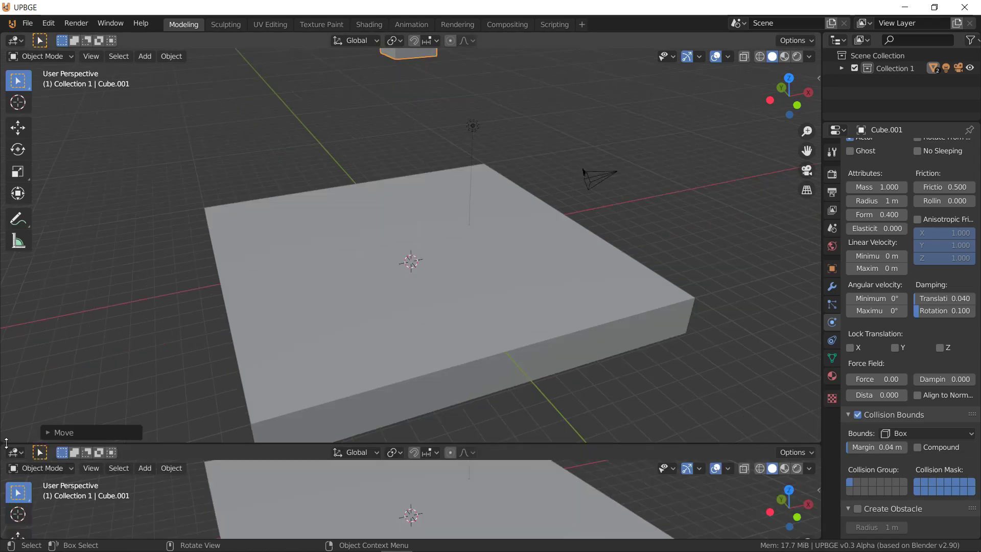
Turn the new lower area into a Logic Editor, enlarge it to over half the viewport's height and hide its sidebar
click(16, 452)
click(50, 439)
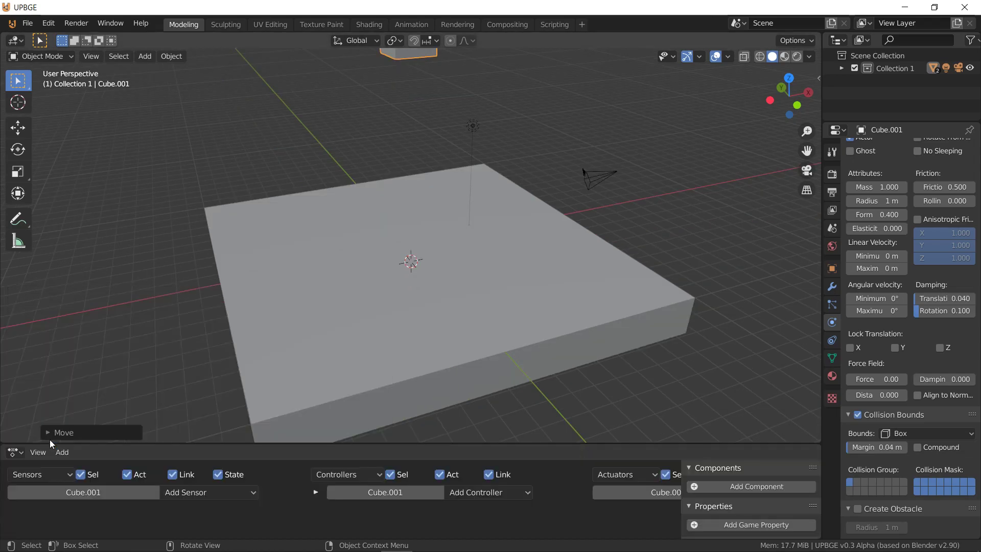
drag(203, 444, 186, 241)
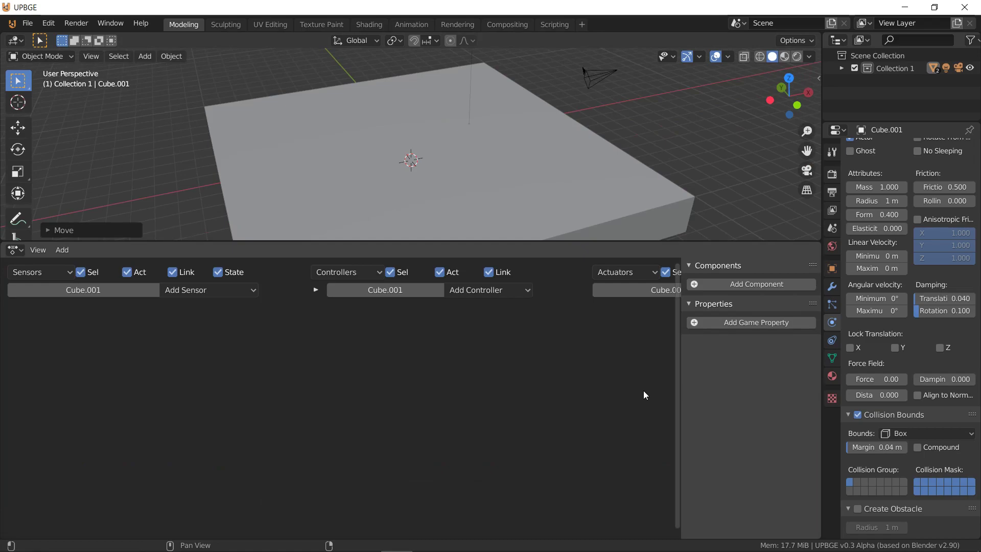
key(n)
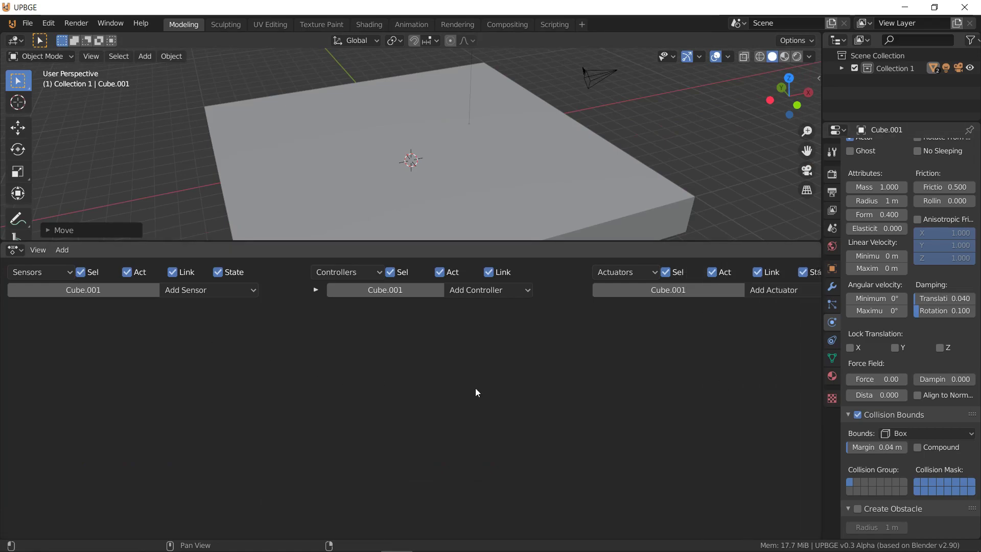
click(13, 251)
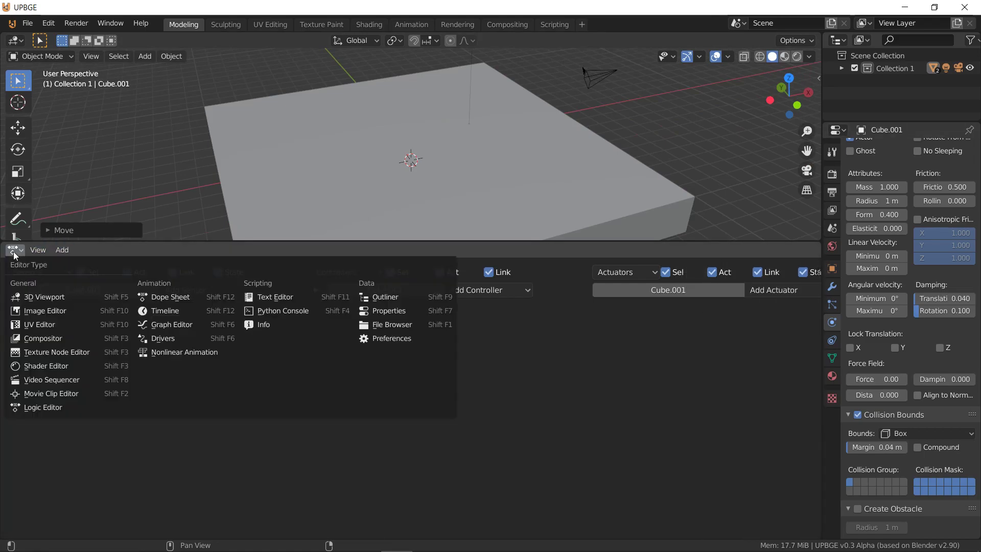
key(Escape)
click(14, 250)
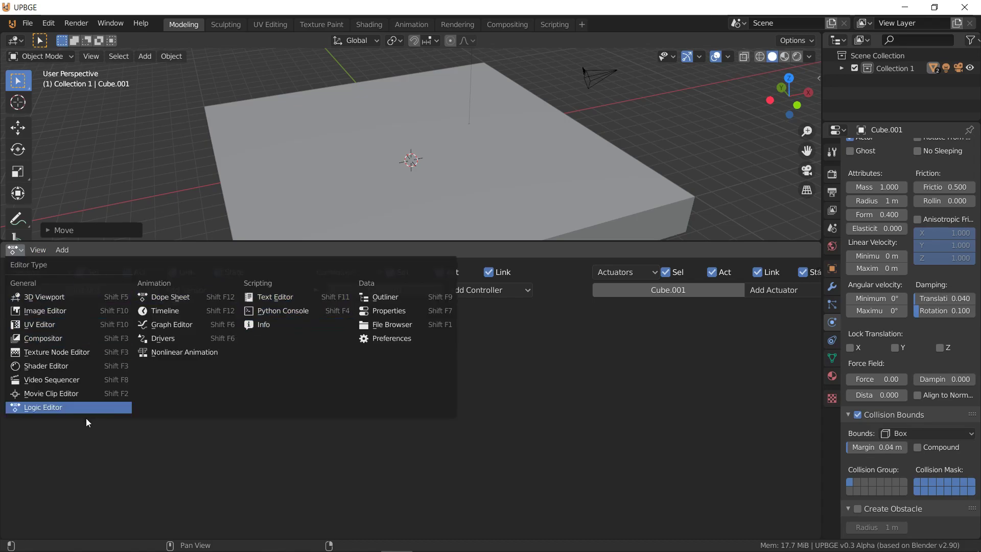
click(75, 410)
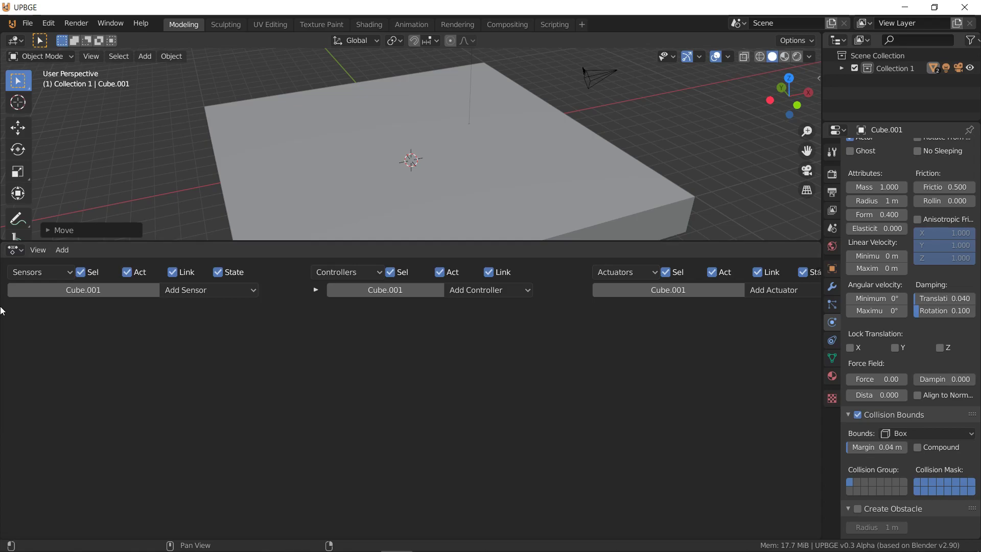
Add a Keyboard sensor to the small cube and assign the W key to it
click(172, 286)
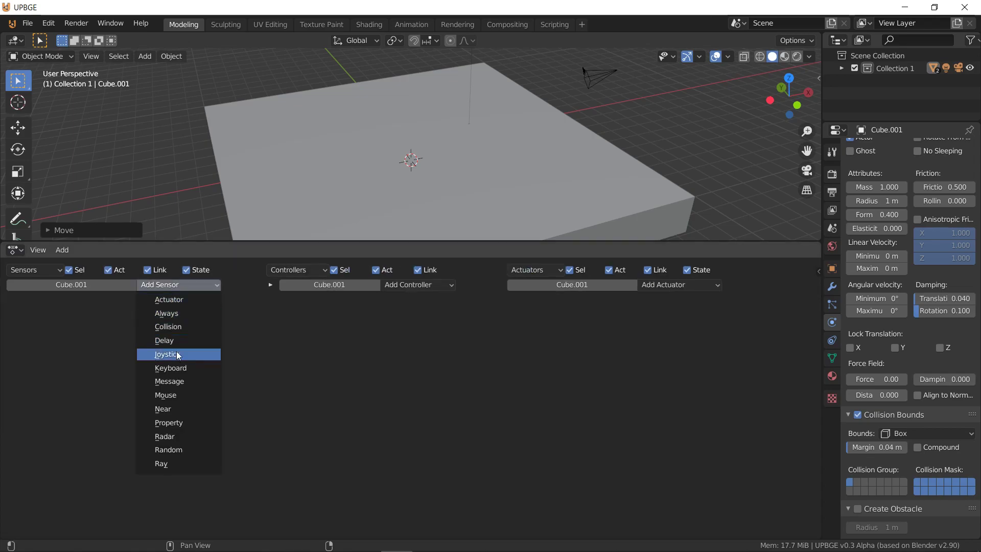
click(176, 368)
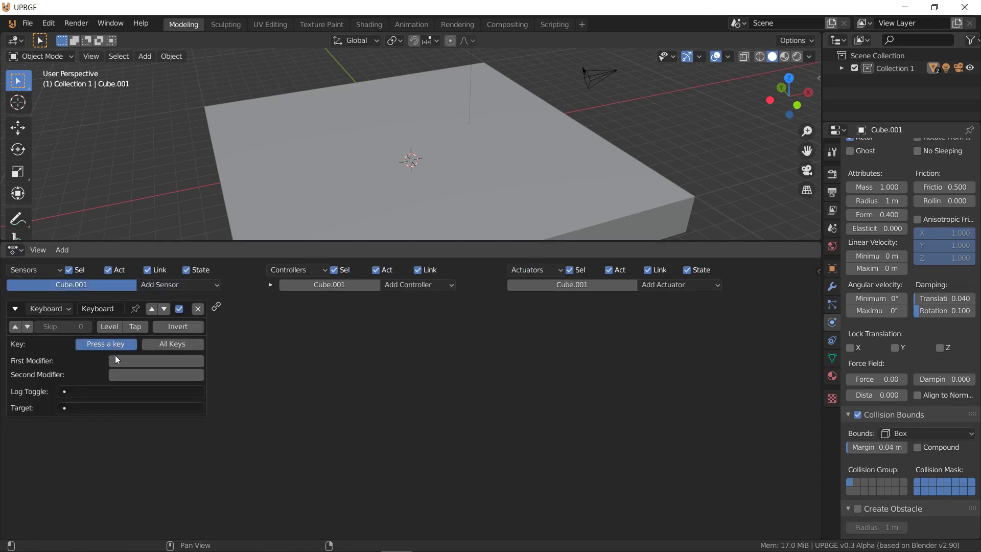
key(w)
Add a Simple Motion actuator to the small cube and link the keyboard sensor to it through an And controller
click(674, 286)
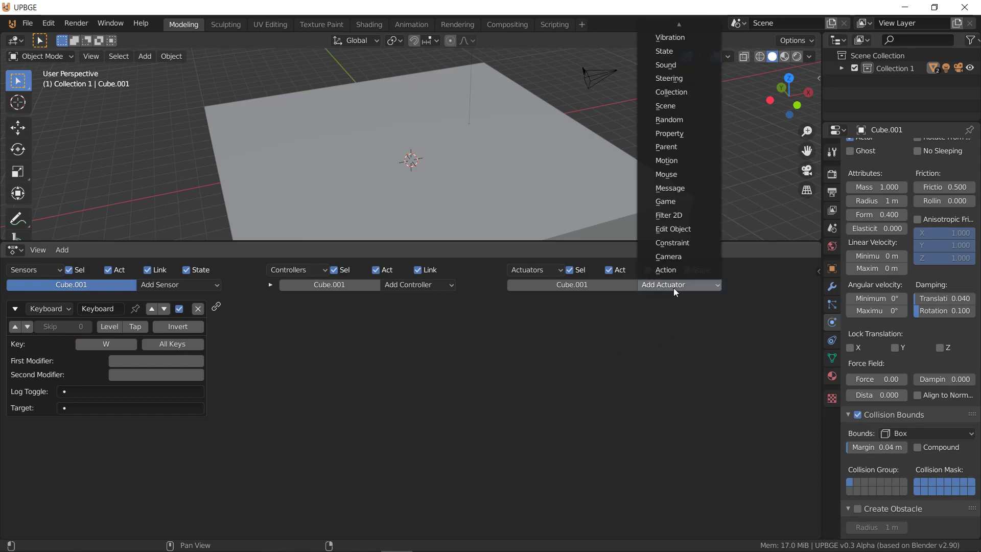
click(674, 160)
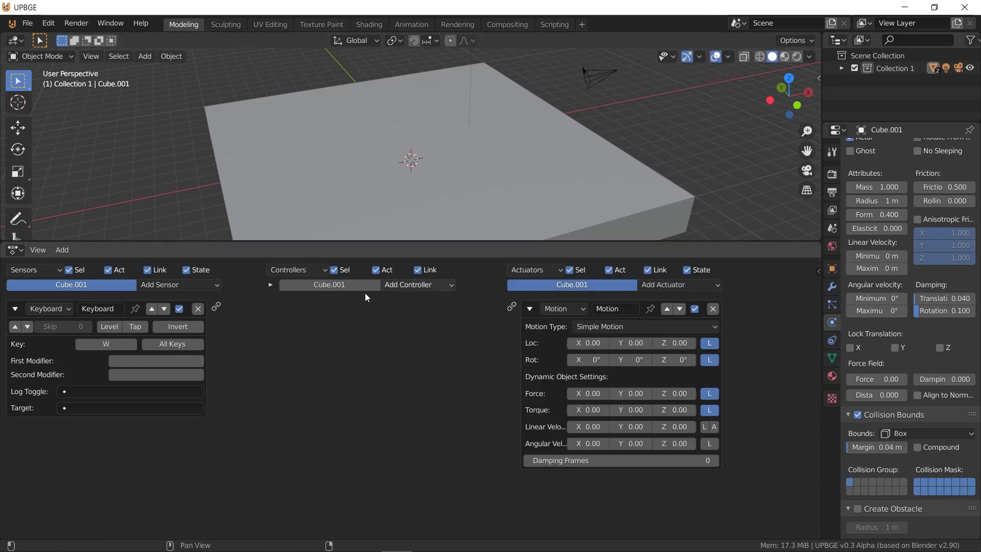
drag(500, 307, 513, 307)
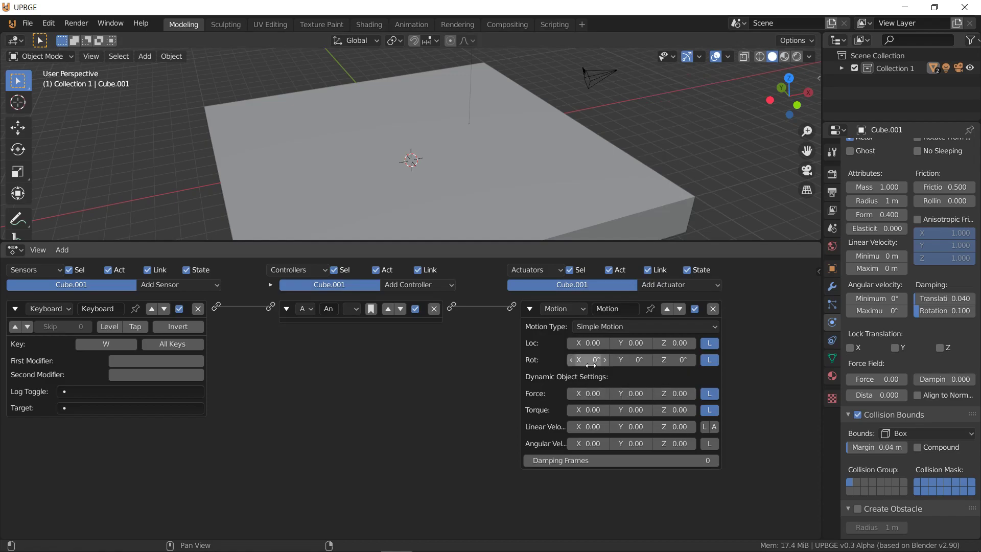
Set the Motion actuator's X force to 10
click(589, 393)
text(10)
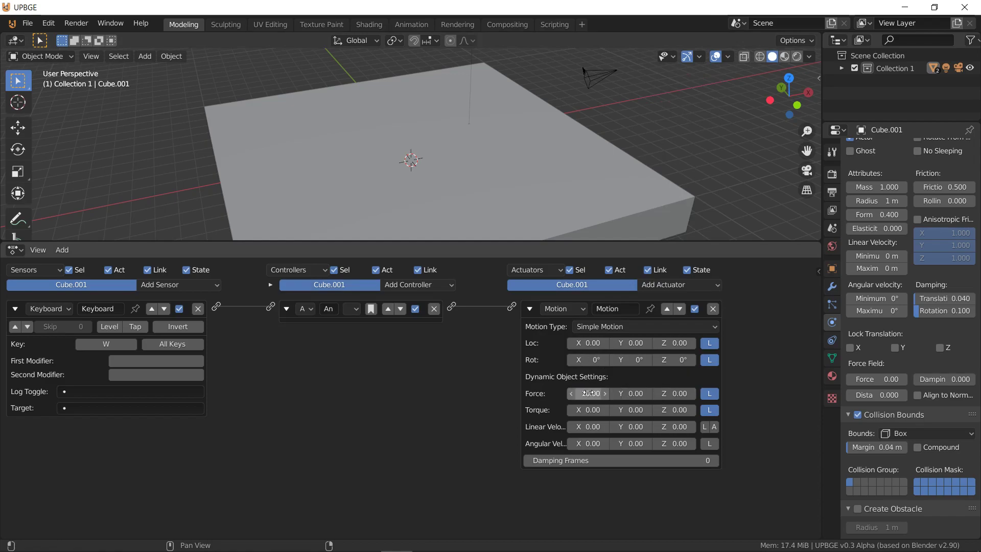
Confirm the Motion actuator's X force and run the game to test driving the small cube with the W key
key(Return)
scroll(434, 167, down, 5)
scroll(541, 135, down, 1)
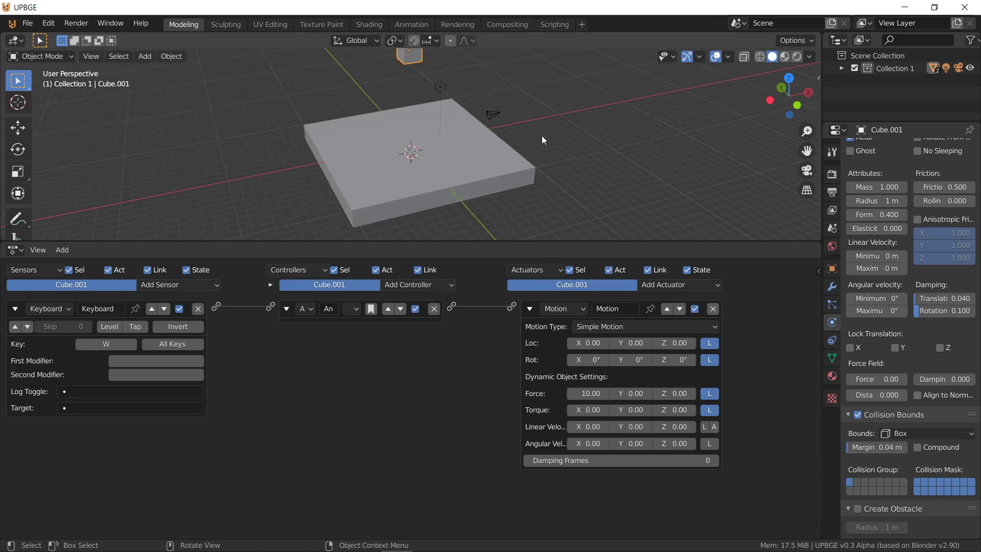
key(p)
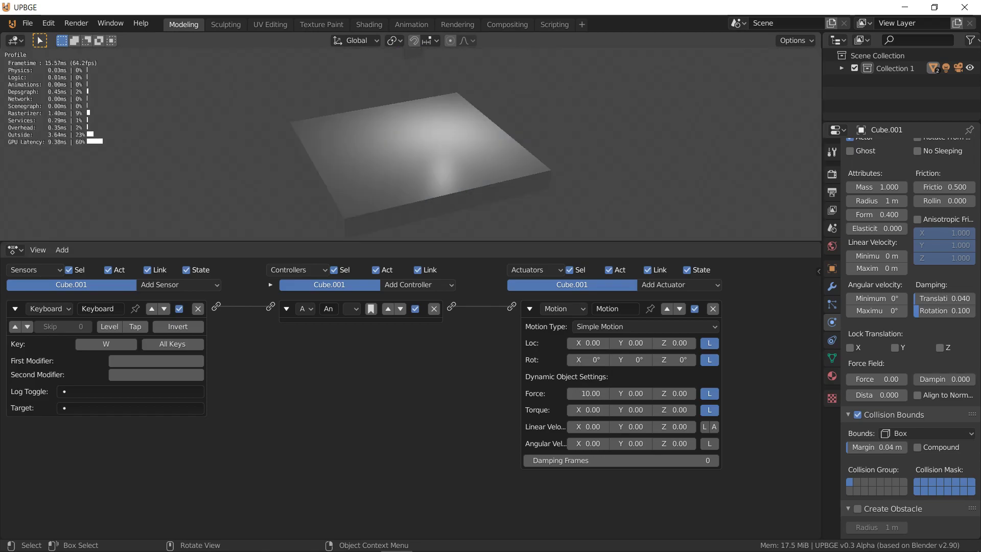
key(w)
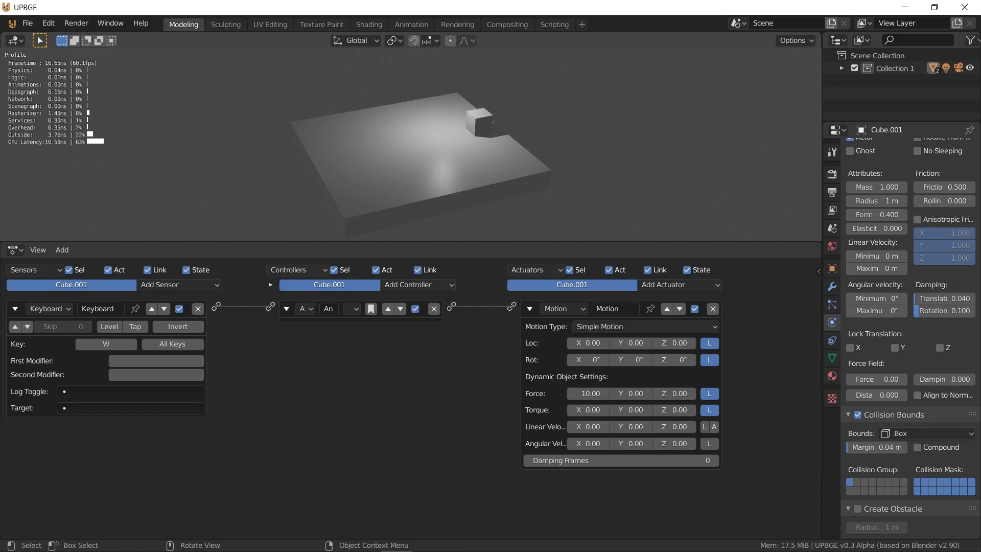
key(Escape)
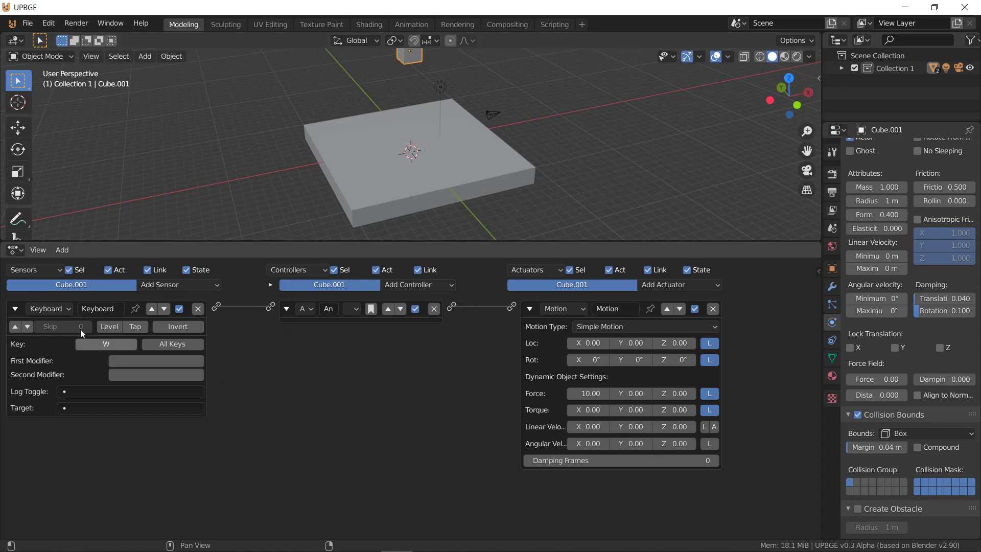
Collapse the W keyboard sensor, add a second Keyboard sensor to the small cube and assign the S key to it
click(15, 309)
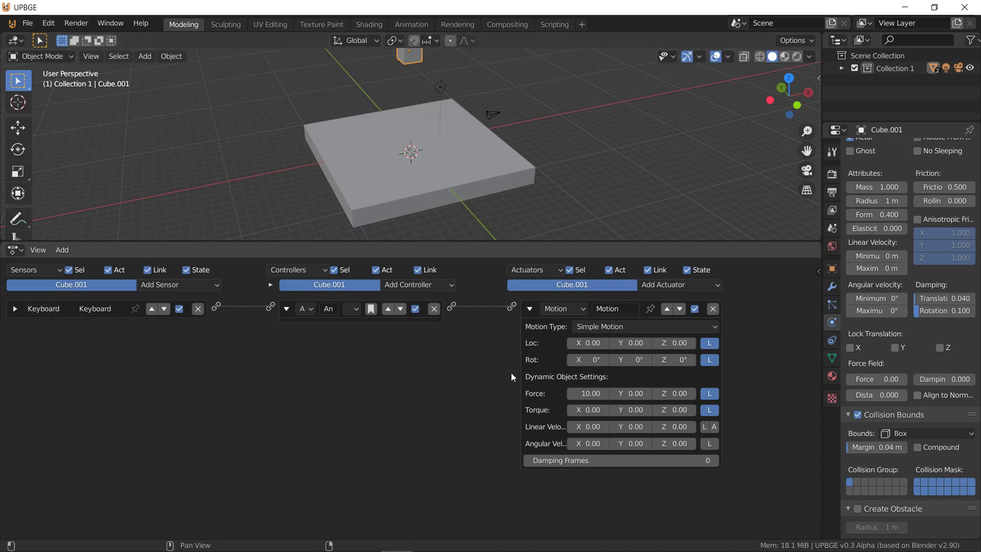
click(165, 284)
click(158, 368)
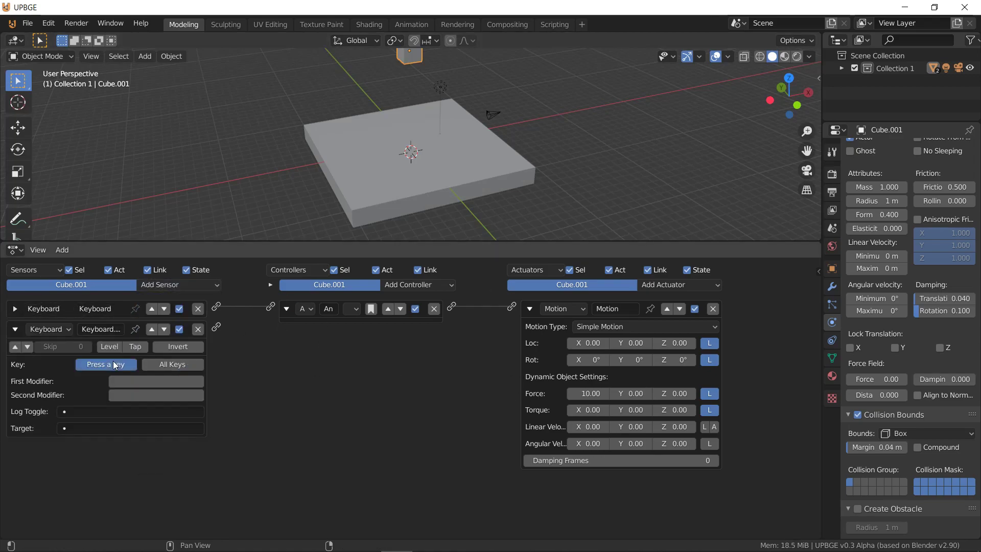
key(s)
Add a second Simple Motion actuator, with the first one collapsed, and link the S keyboard sensor to it through a new And controller
click(672, 286)
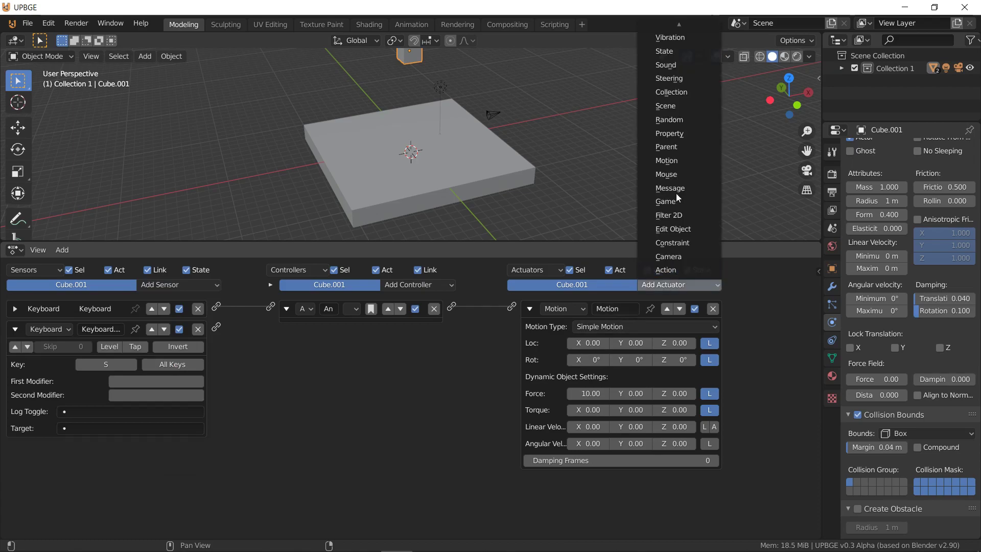
click(667, 161)
click(529, 308)
drag(216, 327, 504, 333)
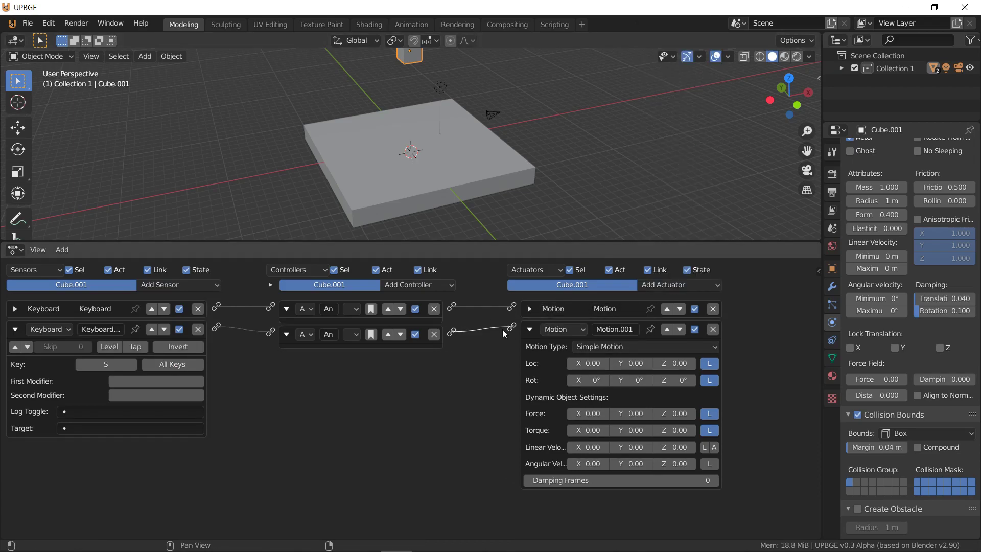
Enable true level triggering on the S keyboard sensor and leave both keyboard sensors collapsed
click(15, 346)
click(16, 330)
click(16, 330)
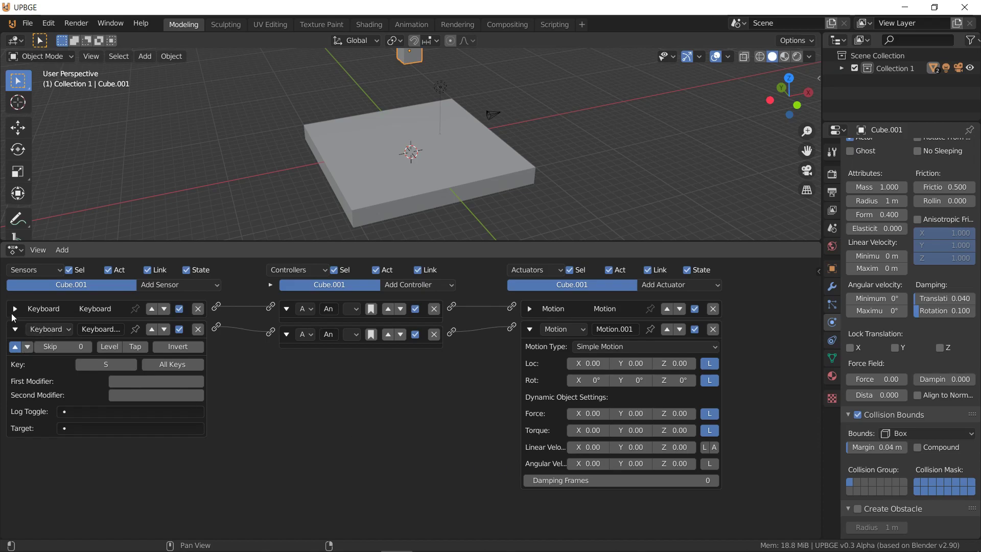
click(15, 310)
click(15, 308)
click(15, 329)
Set the second Motion actuator's X force to -10, test it in a game run, and collapse the actuator
key(p)
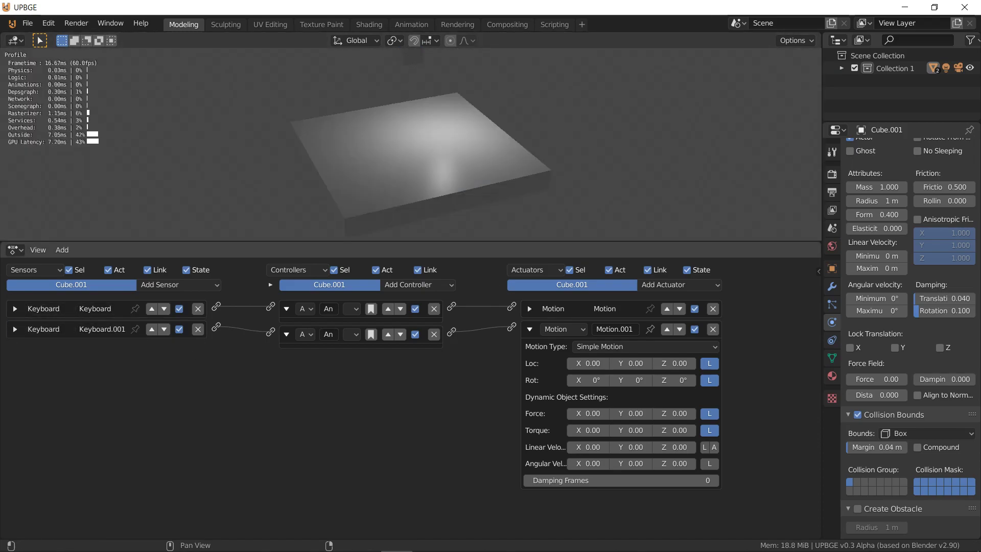
key(Escape)
click(592, 413)
text(-10)
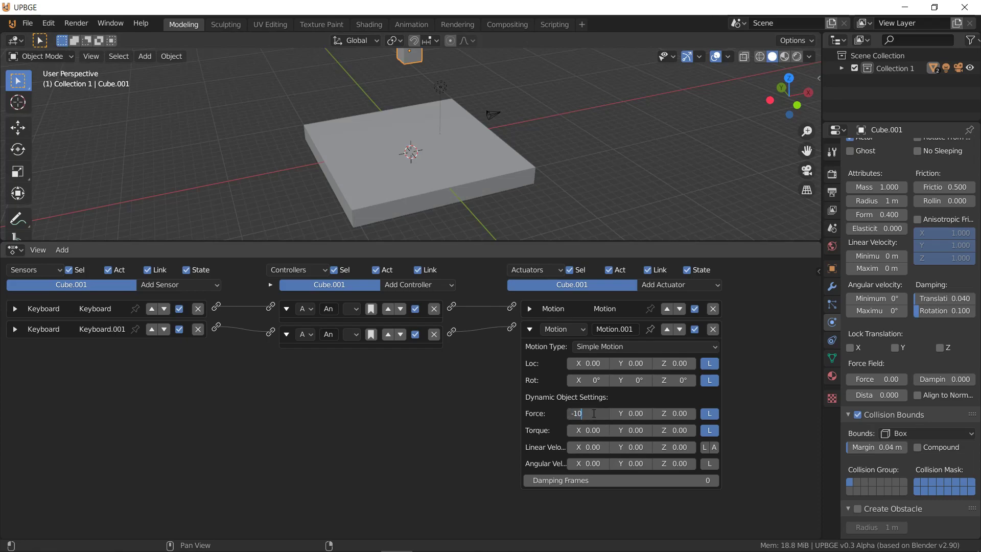
key(Return)
key(p)
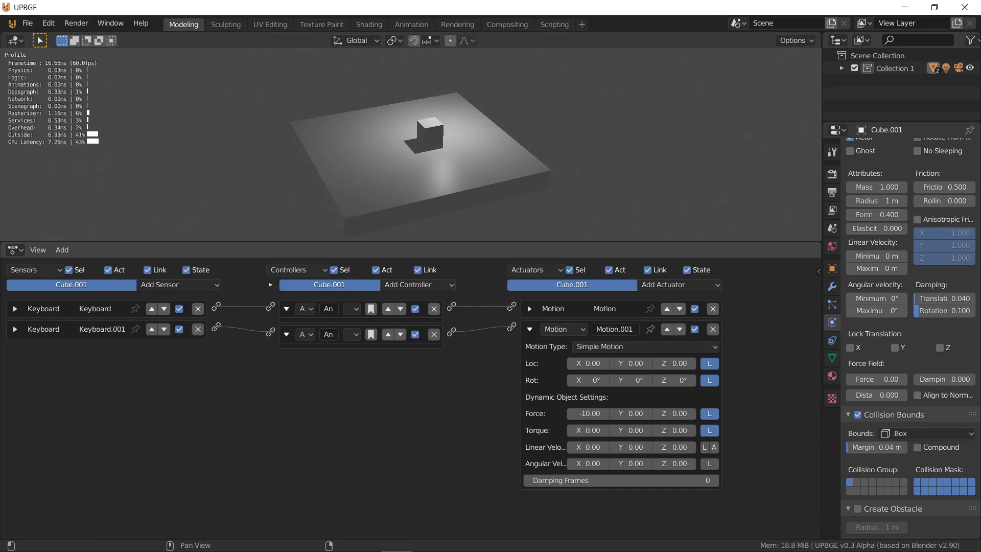
key(Escape)
click(530, 329)
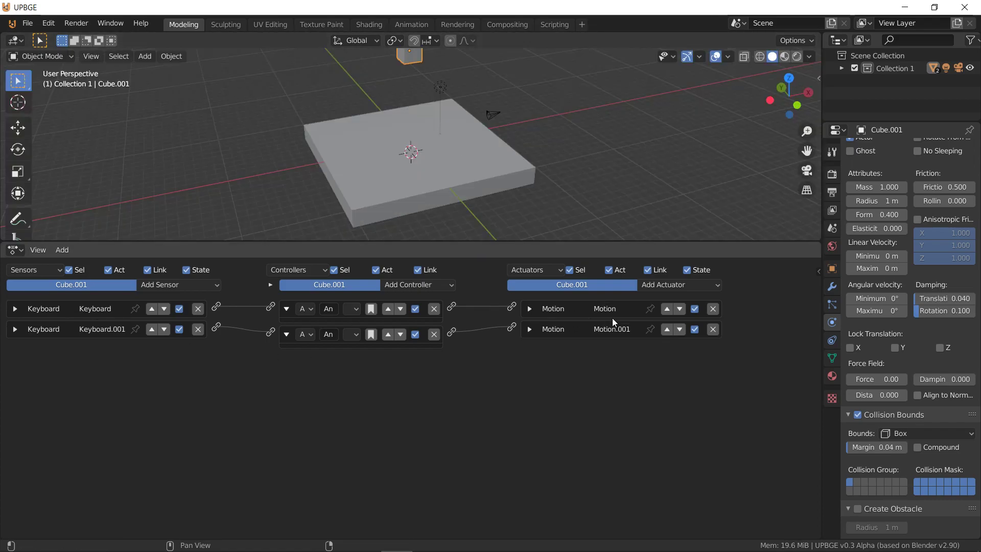
Add a Mouse sensor to the small cube and set its mouse event to Movement
click(155, 285)
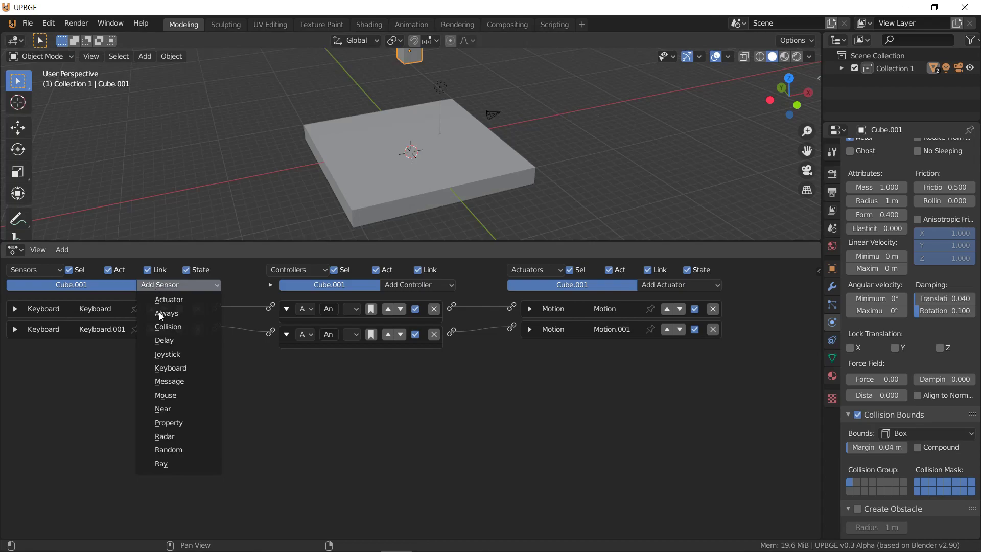
click(178, 394)
click(88, 385)
click(100, 466)
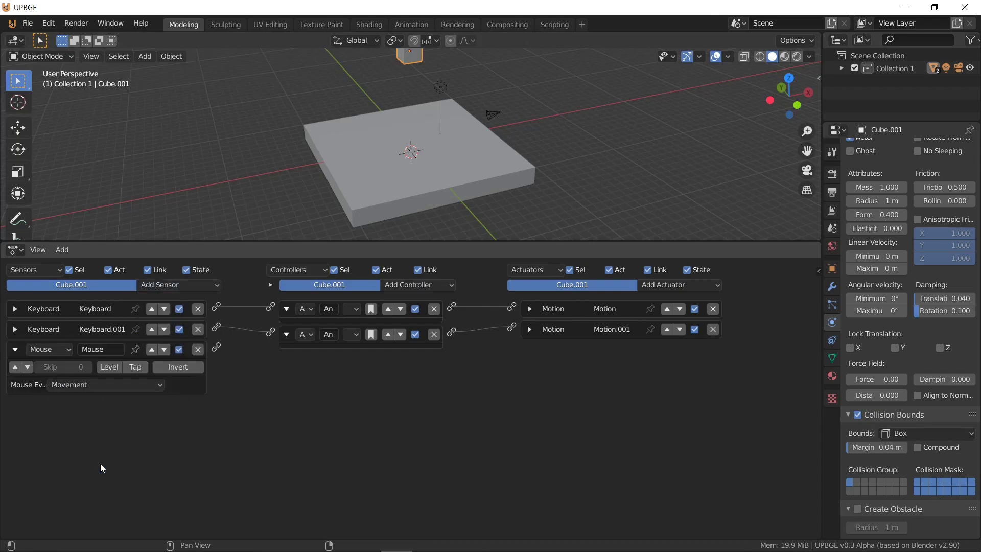
Add a Mouse actuator in Look mode with the Y axis disabled, and link the Mouse sensor to it through a new And controller
click(657, 284)
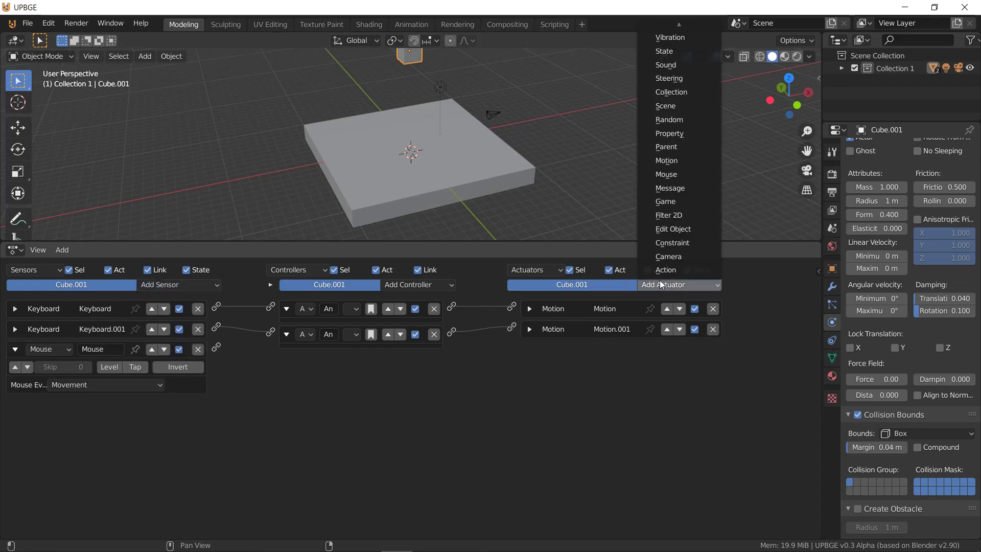
click(682, 174)
click(589, 368)
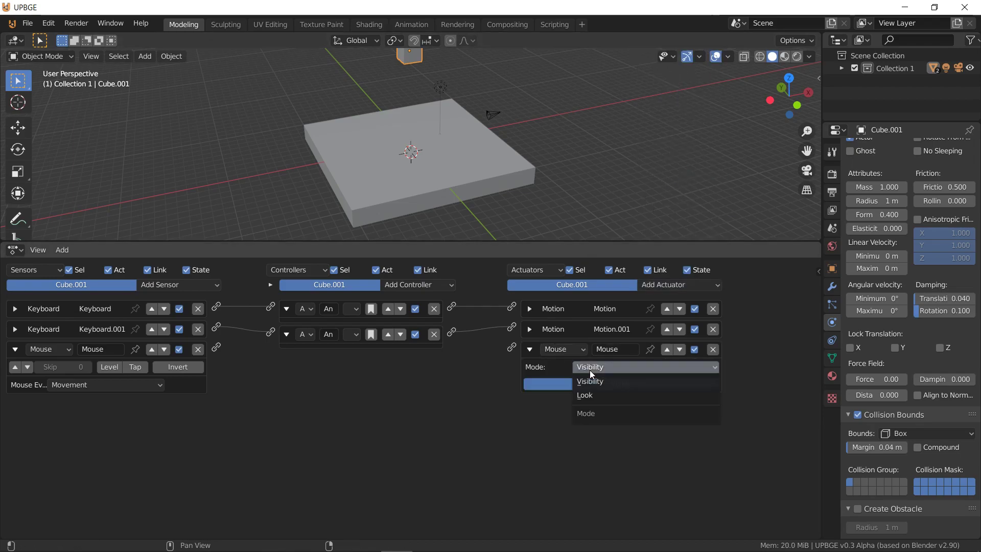
click(599, 395)
drag(423, 397, 512, 347)
click(674, 384)
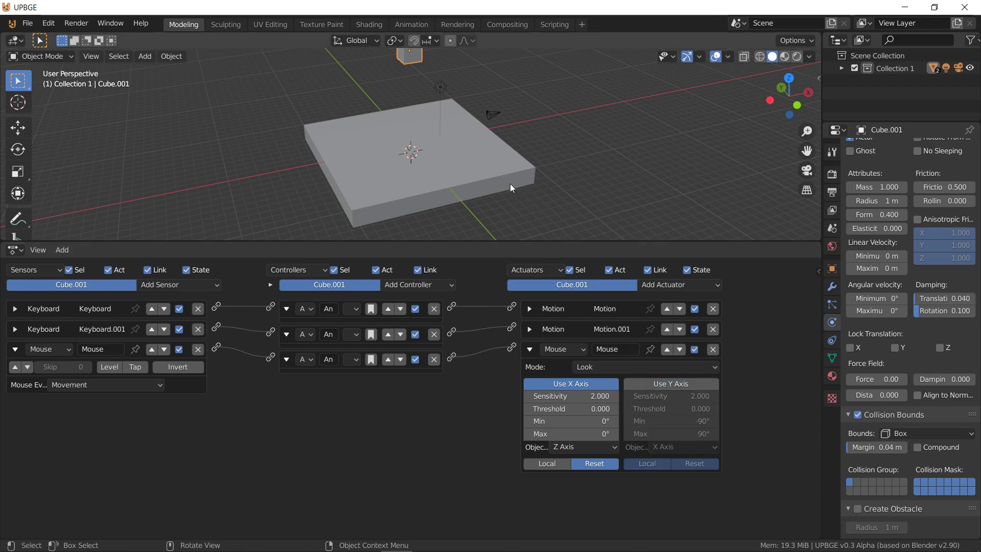
Run the game to test turning the small cube with the mouse while driving it with the W key
key(p)
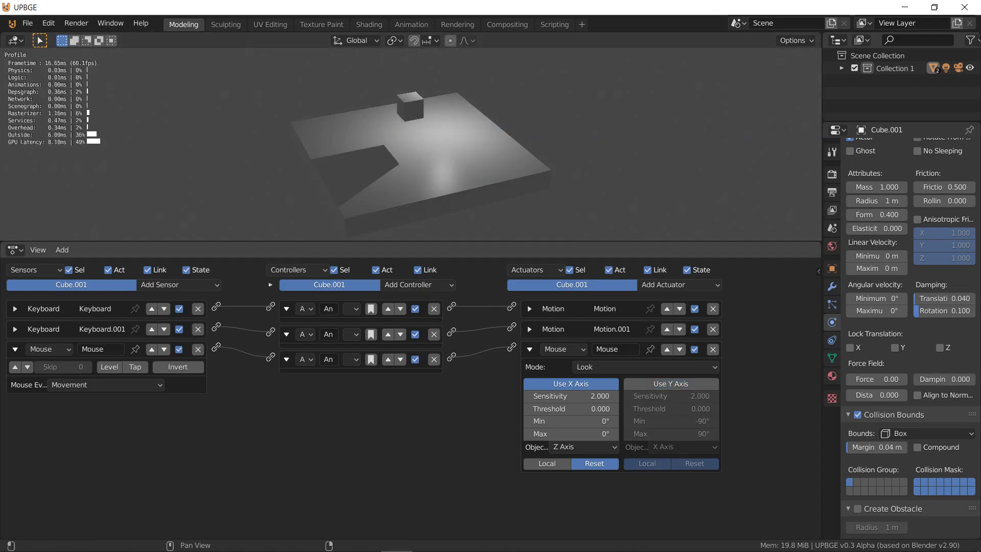
key(w)
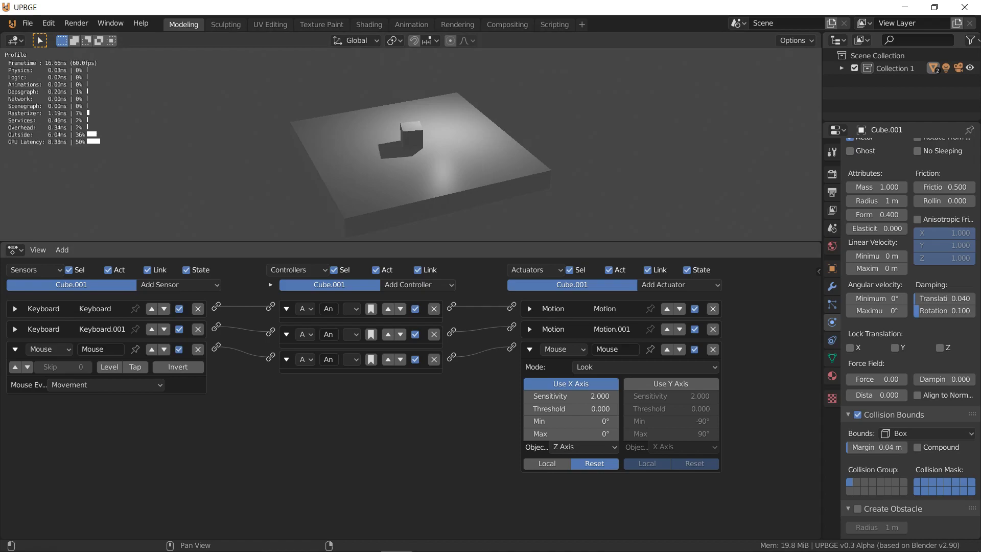
key(w)
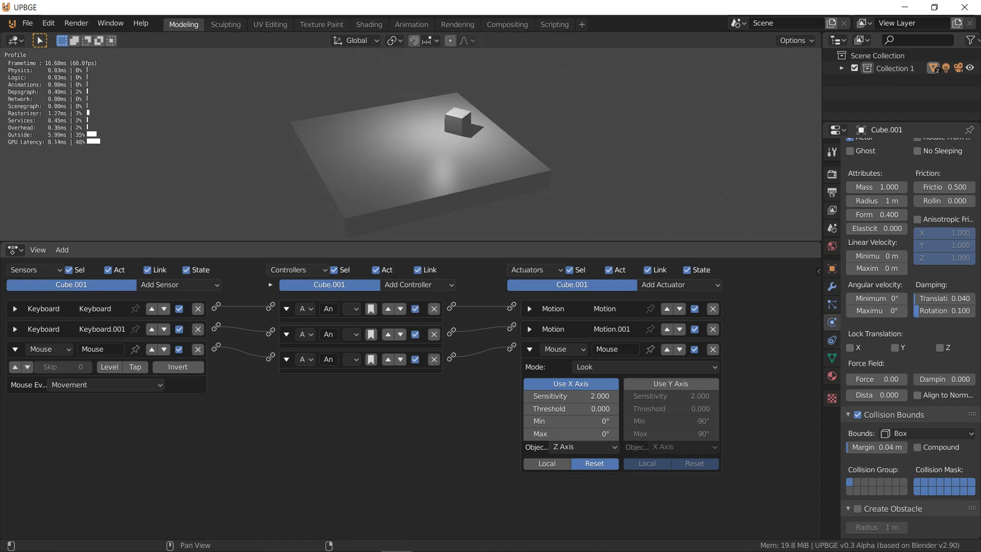
key(w)
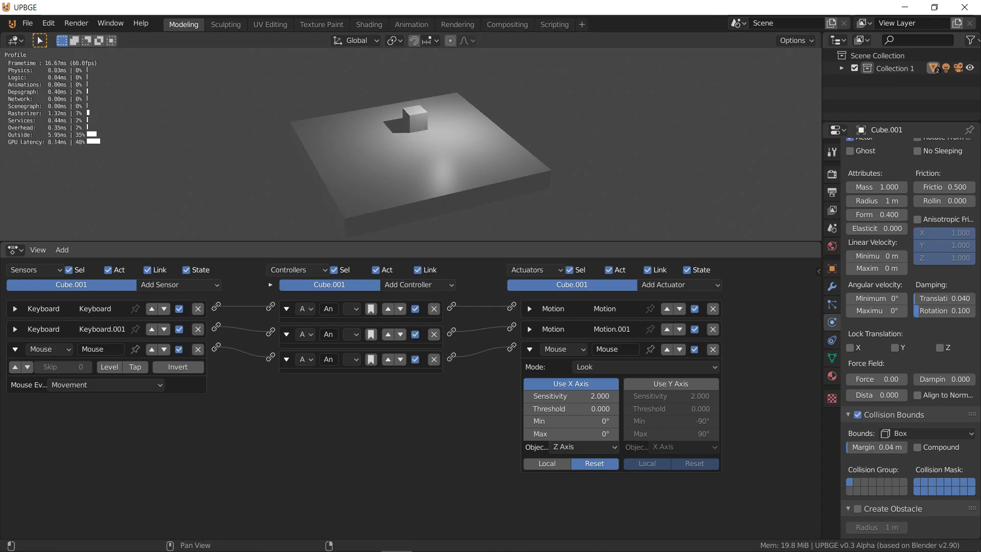
key(w)
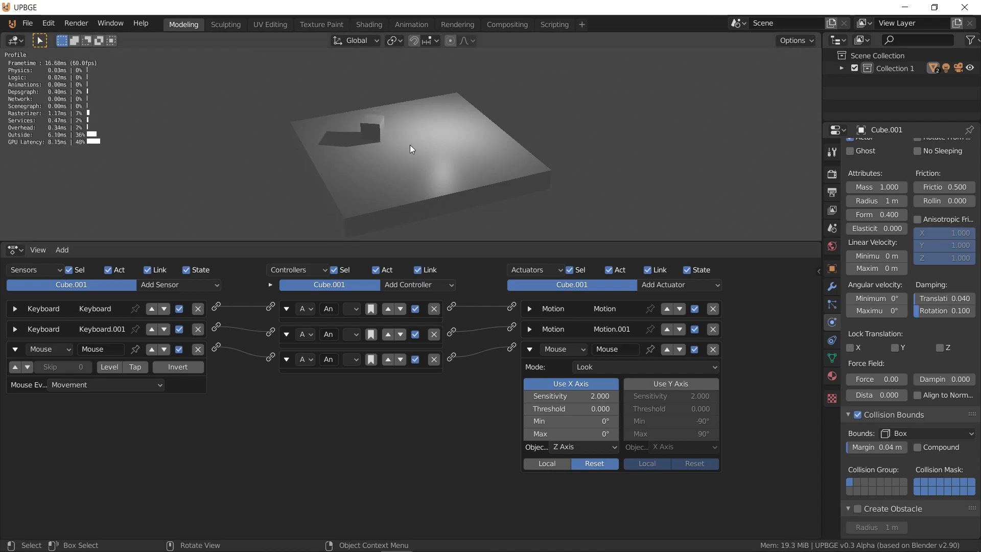
key(Escape)
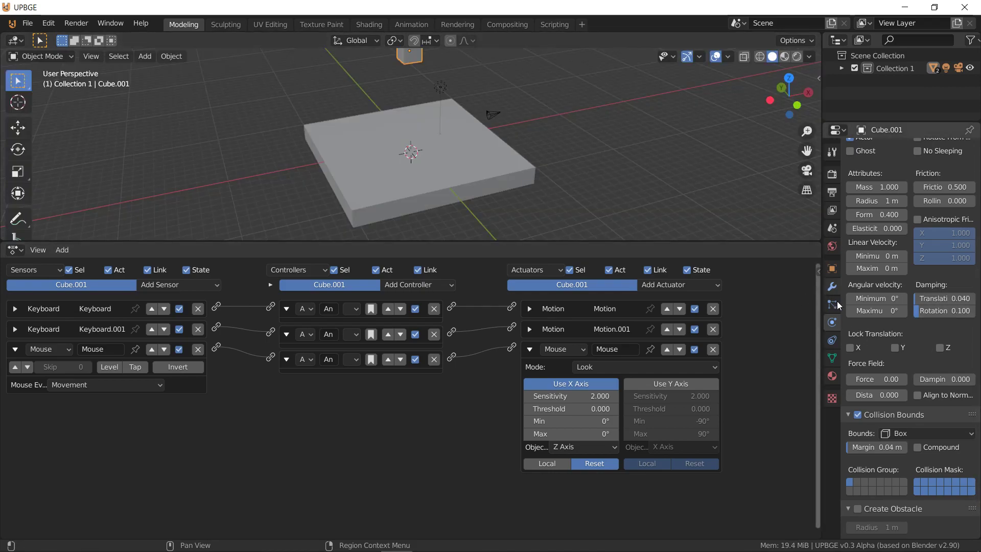
Set the small cube's physics friction to 1
scroll(883, 415, up, 5)
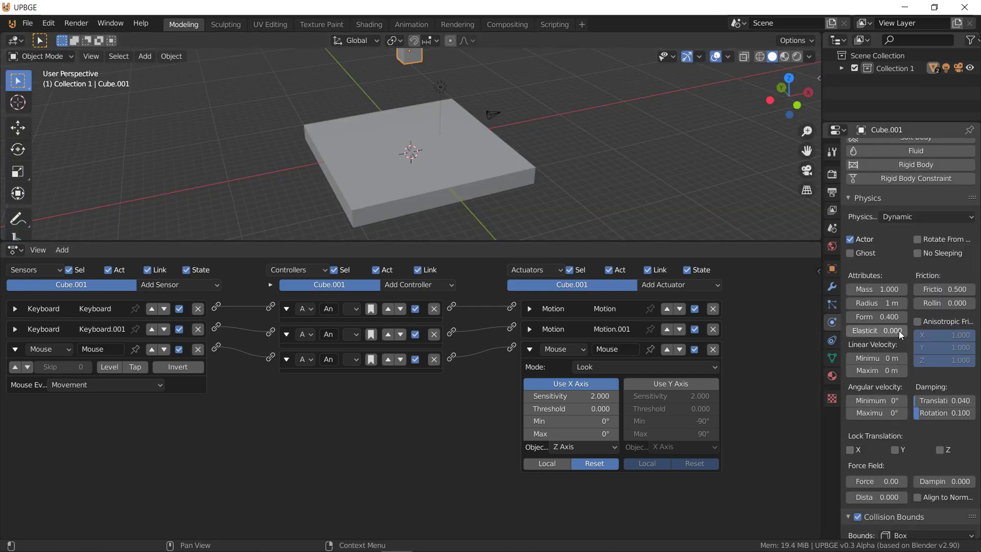
click(945, 289)
text(1)
key(Return)
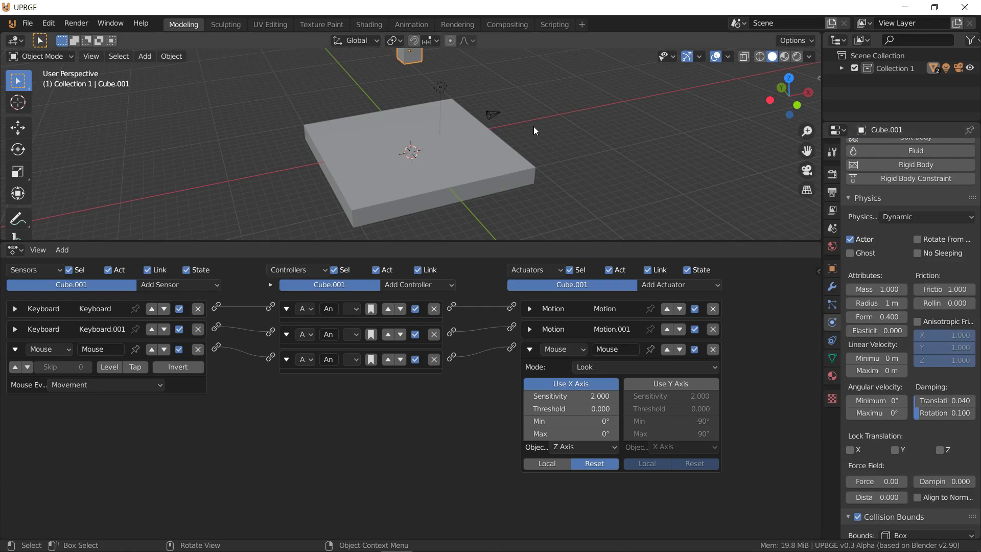
Test the cube's new friction in a game run and collapse the Mouse sensor and Mouse actuator
key(p)
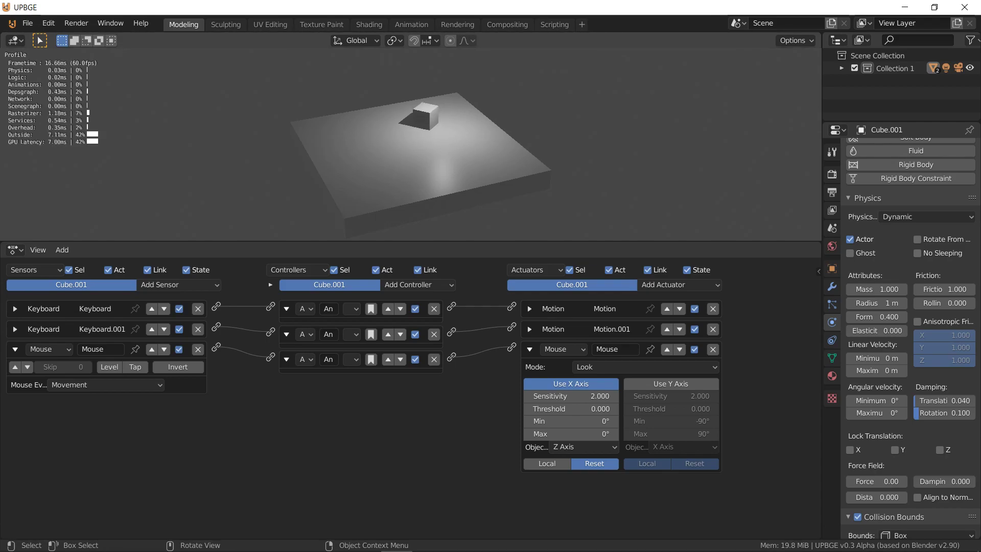
key(Escape)
click(529, 349)
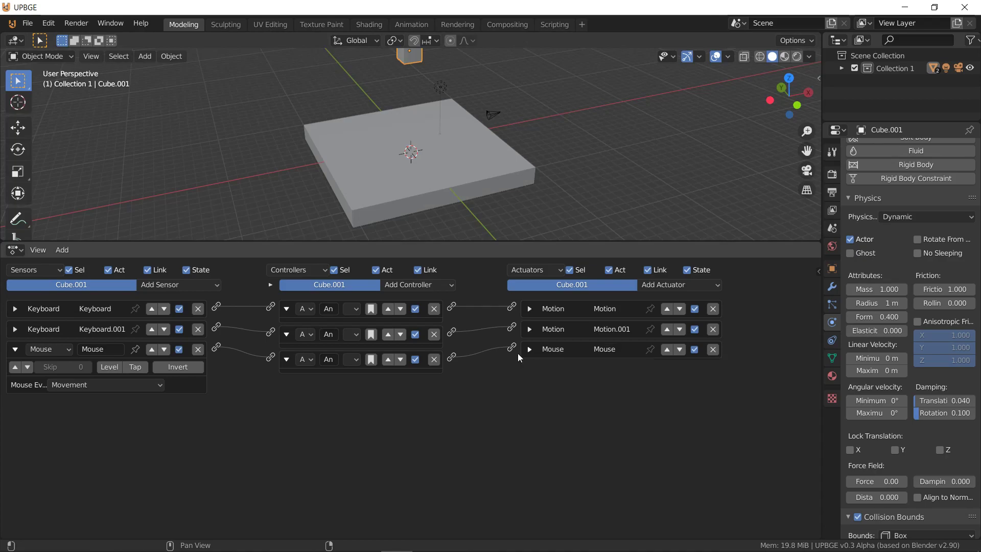
click(15, 348)
Look through the active camera and fly it farther back from the small cube and the floor
middle_drag(433, 123, 401, 162)
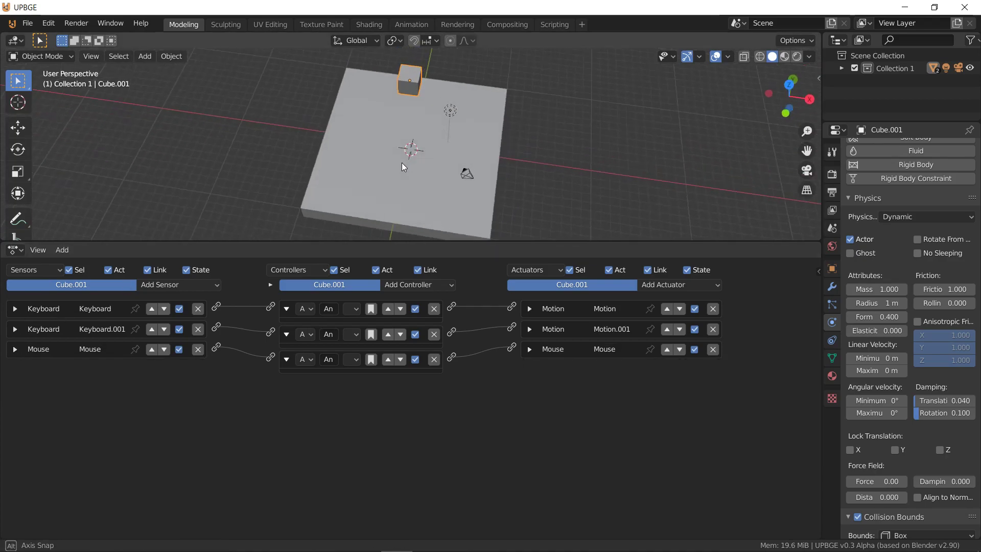
click(93, 57)
mouse_move(225, 184)
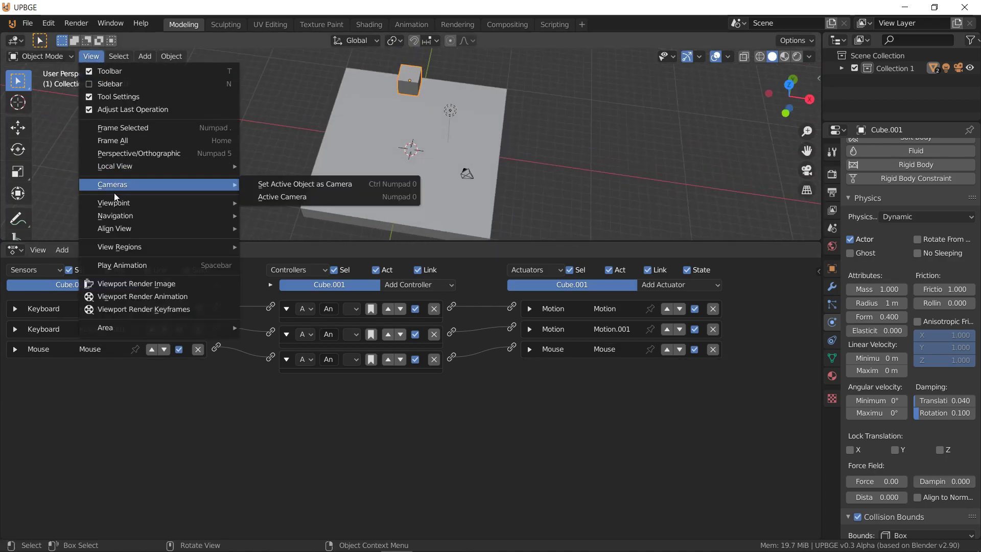
click(288, 196)
key(shift+grave)
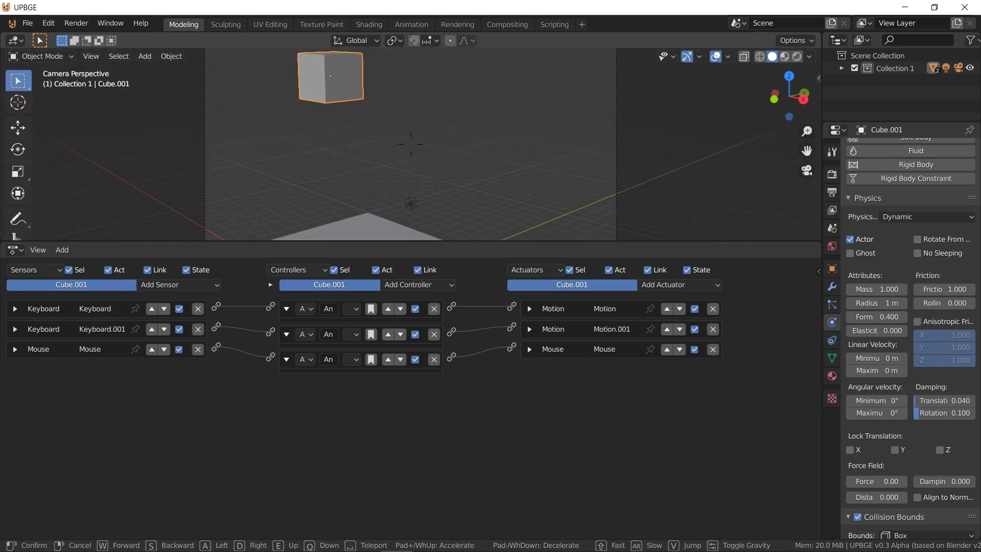
click(412, 147)
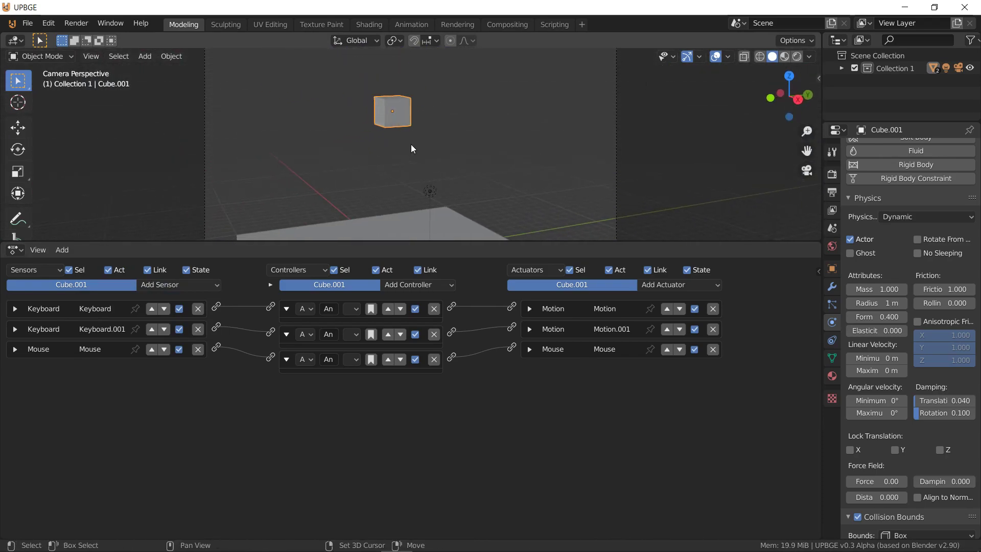
Select the camera and set its rotation to X 0°, Y 90° and Z 0°
click(616, 124)
click(831, 268)
click(914, 226)
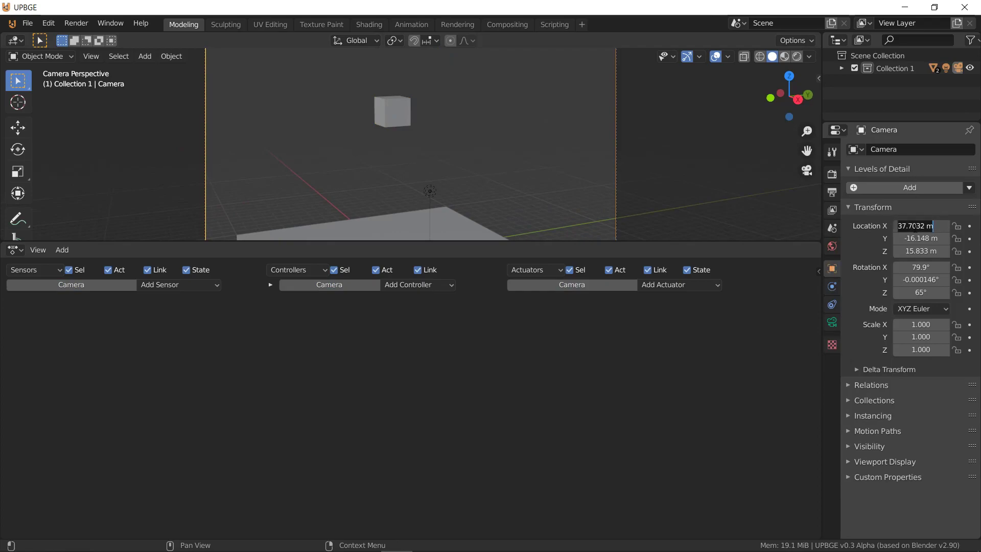
key(Tab)
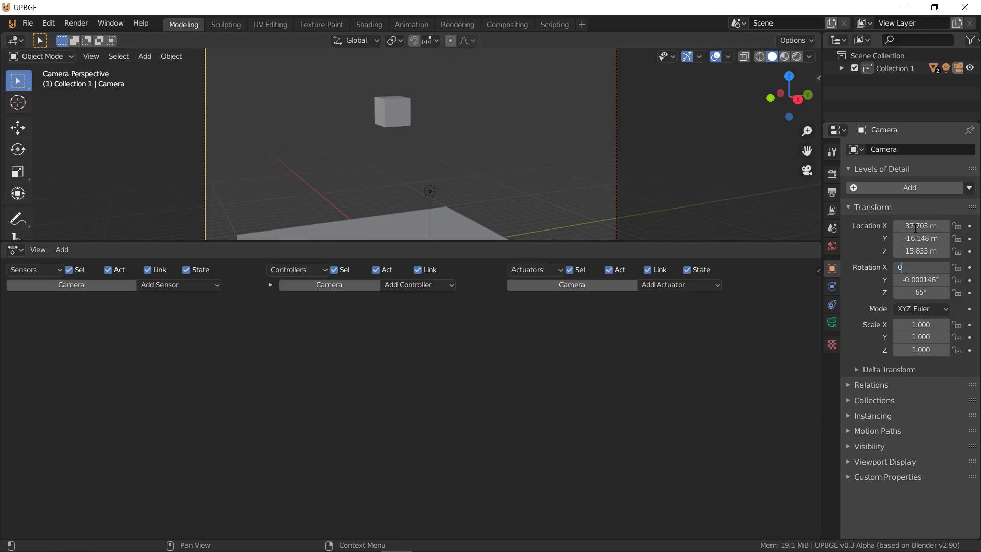
text(0)
key(Tab)
text(90)
key(Tab)
text(0)
key(Return)
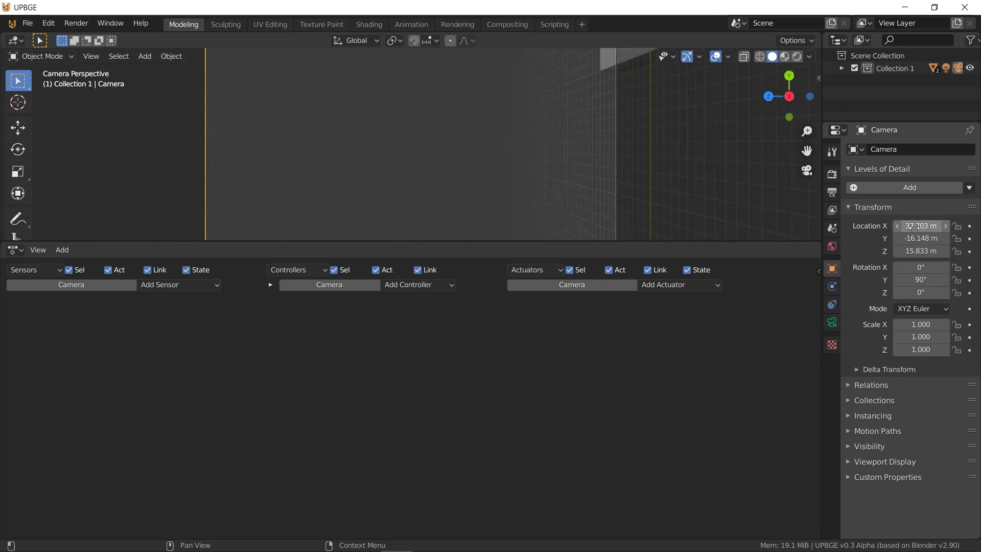
Set the camera's rotation to X 0°, Y 0° and Z 90°
click(923, 288)
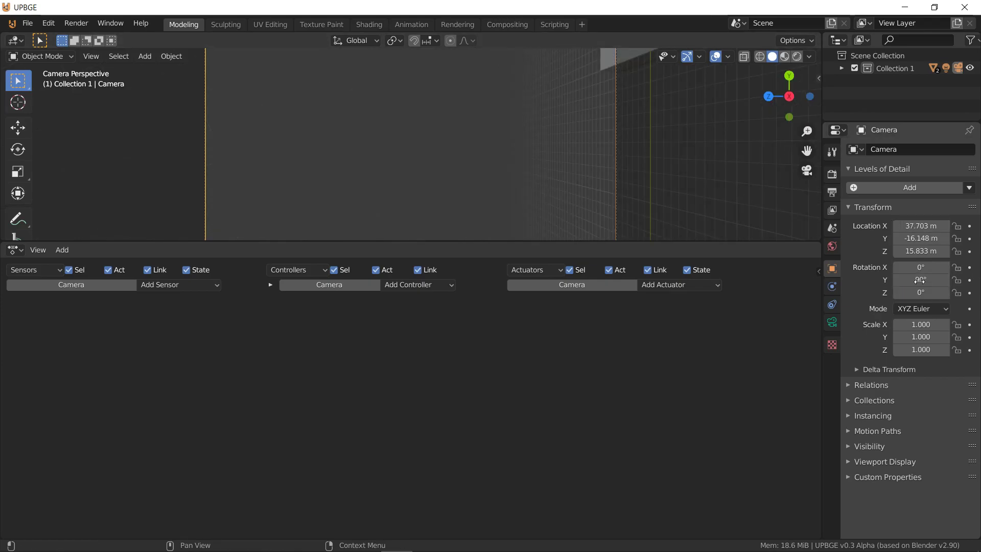
text(0)
key(Tab)
text(90)
key(Return)
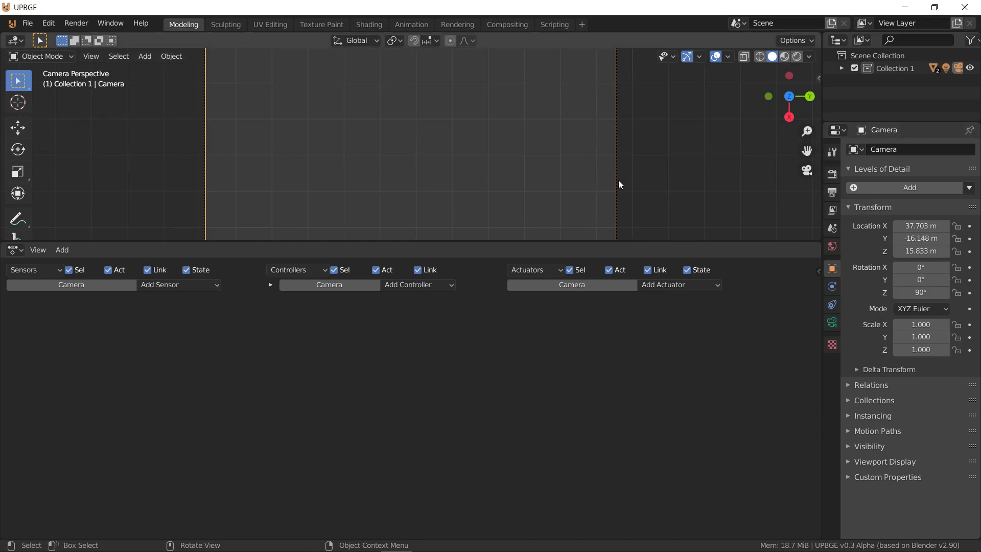
Snap the camera to the 3D cursor and raise it along Z to about 23.8 m
key(Home)
key(shift+s)
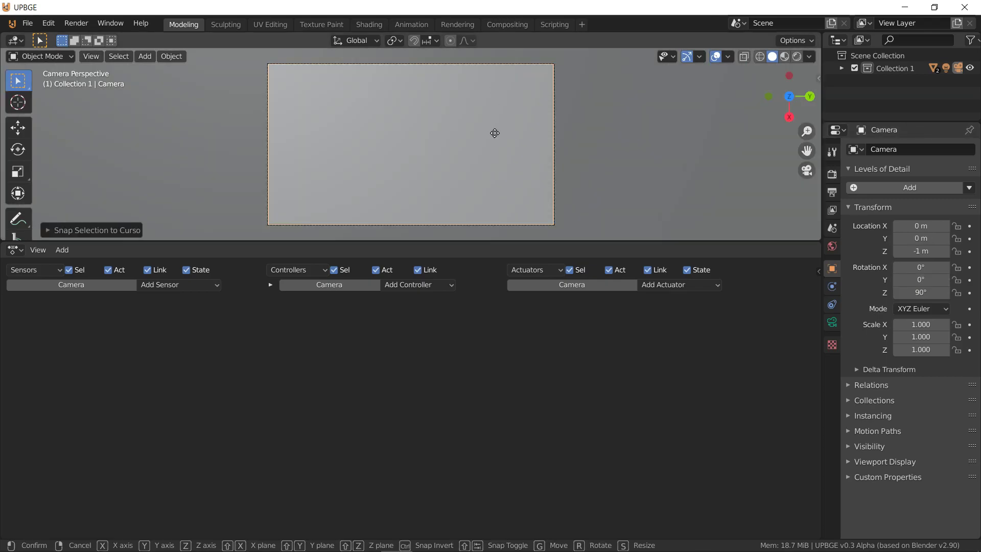
key(z)
click(565, 111)
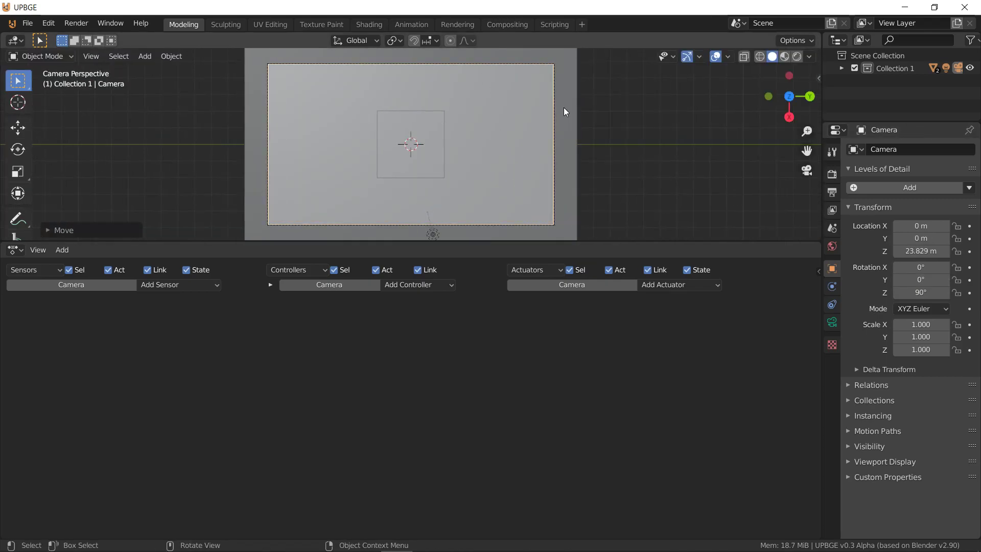
Set the transform pivot point to the 3D Cursor
click(422, 172)
scroll(508, 172, down, 1)
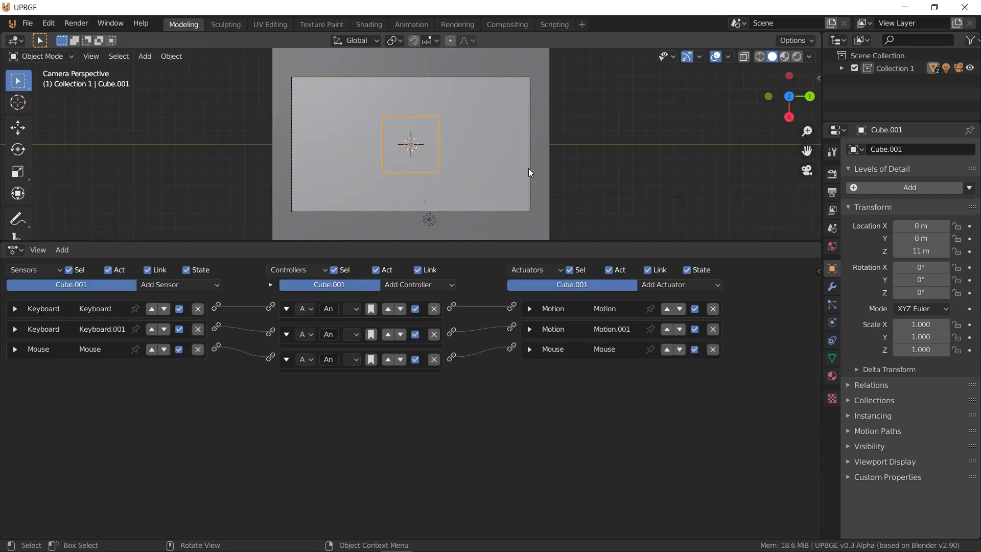
click(394, 41)
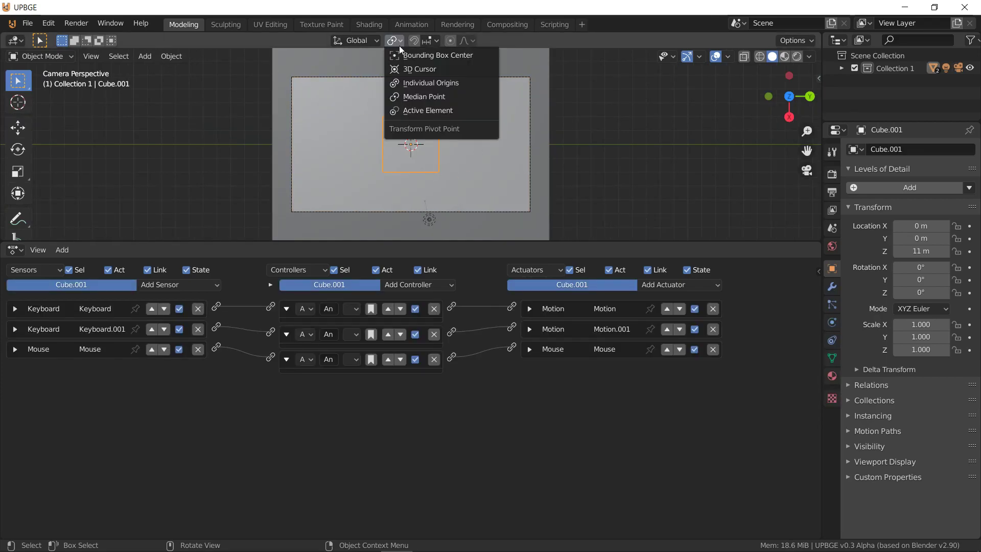
click(411, 70)
Rotate the camera 90° around the global Y axis about the 3D cursor
click(529, 174)
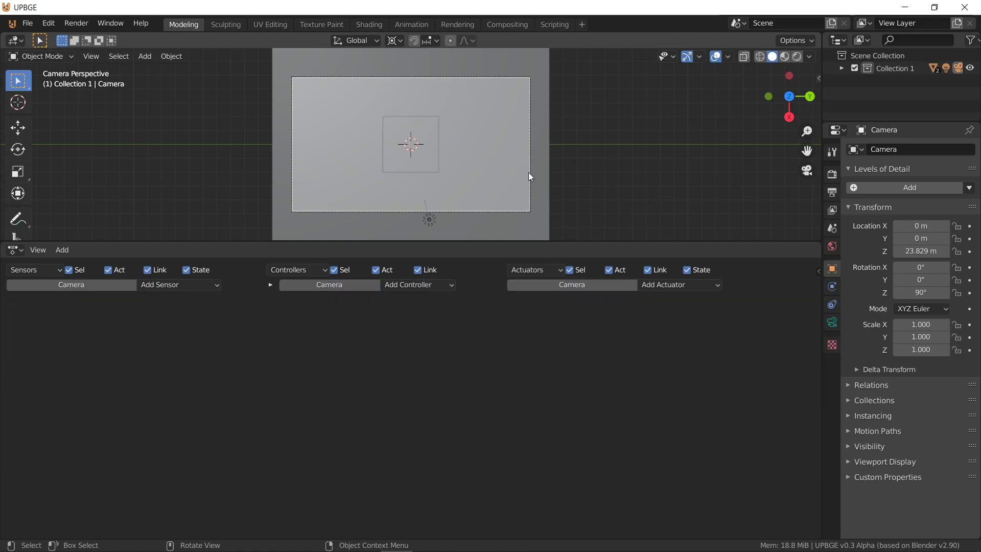
key(r)
key(x)
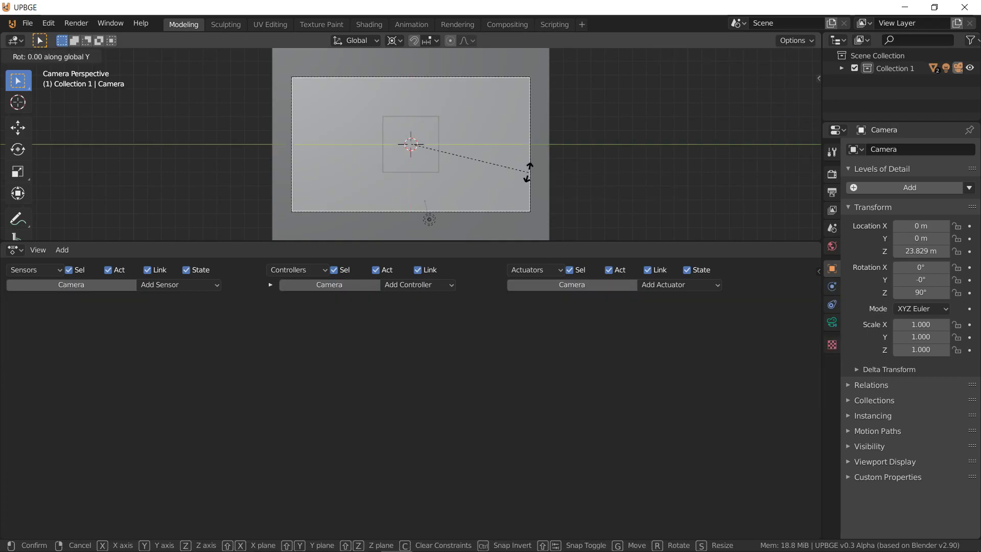
text(9)
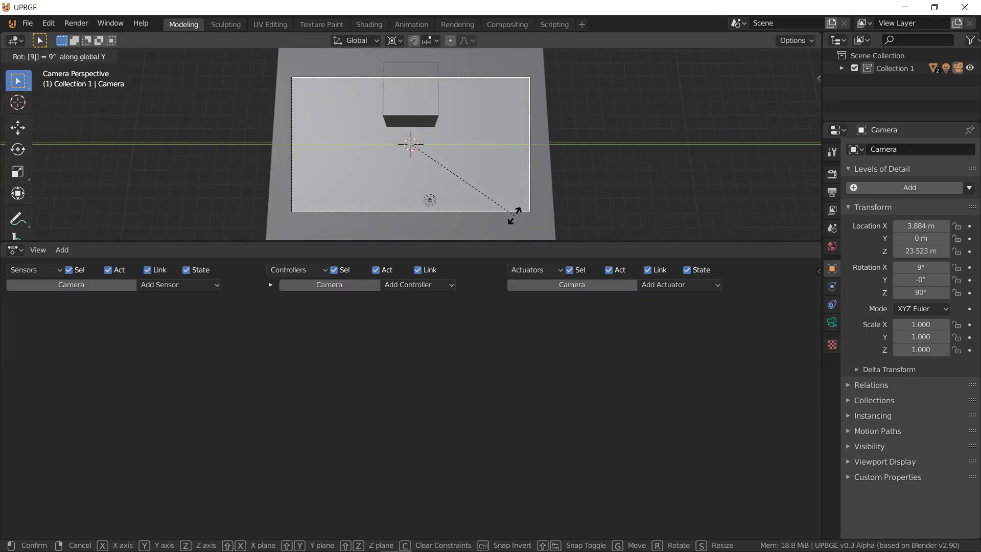
text(0)
key(Return)
Move the camera 12 m up along the global Z axis
key(g)
key(z)
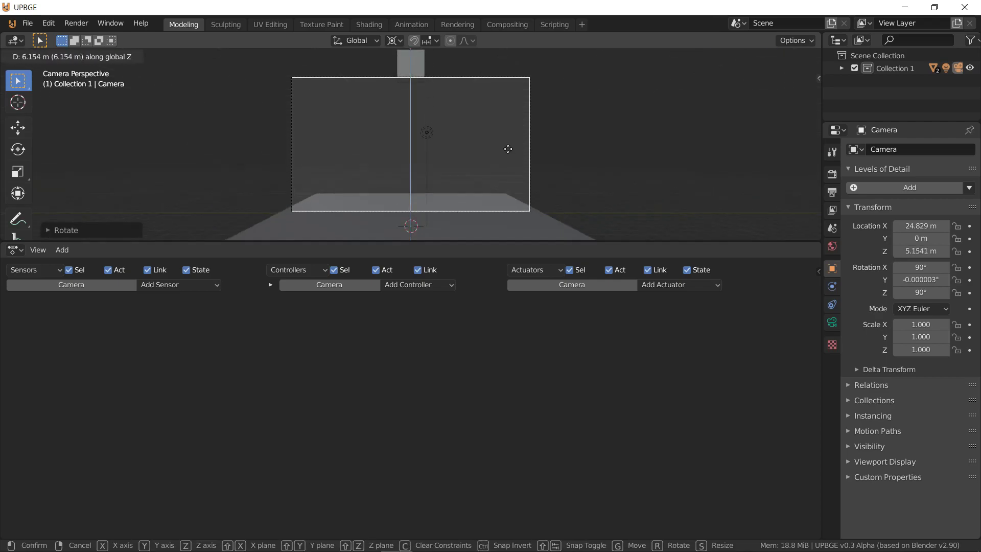
text(10)
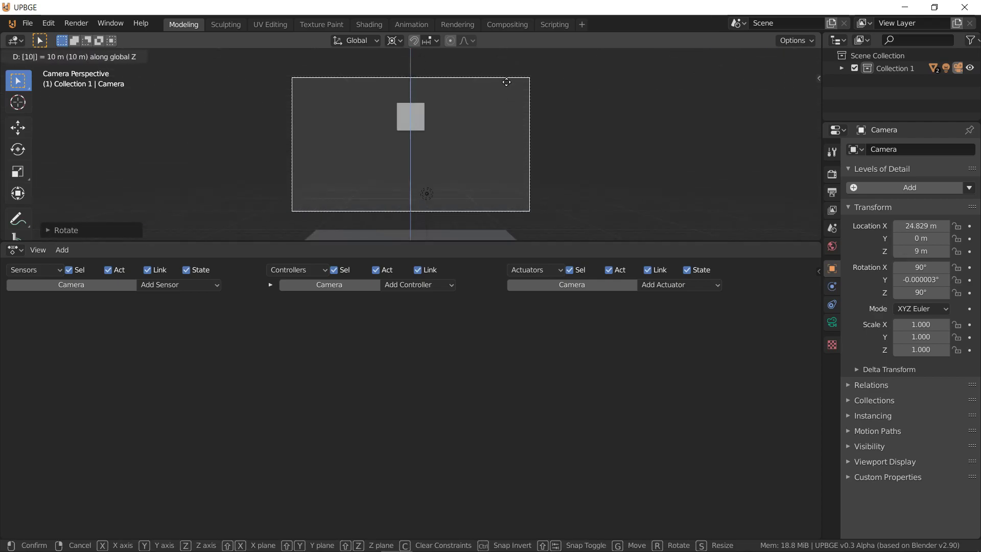
key(BackSpace)
text(2)
key(Return)
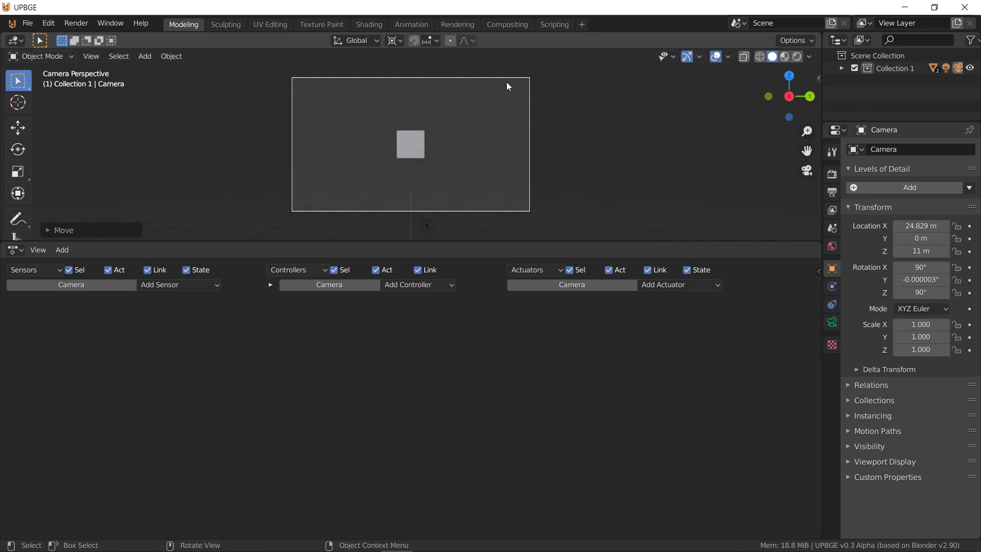
Raise the camera along Z to a height of 12 m, slightly above the small cube
key(Home)
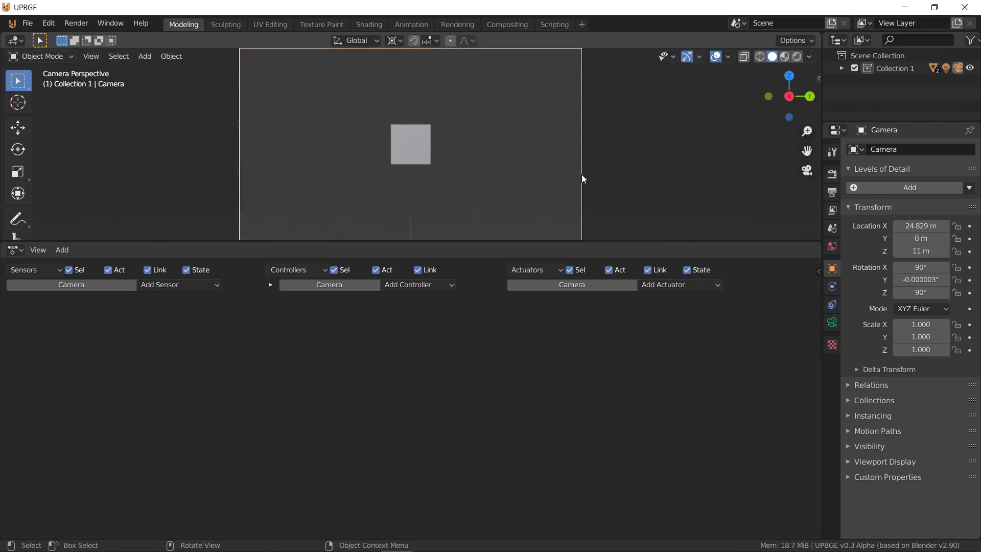
key(g)
key(z)
click(582, 179)
Parent the camera to the small cube
shift+click(405, 161)
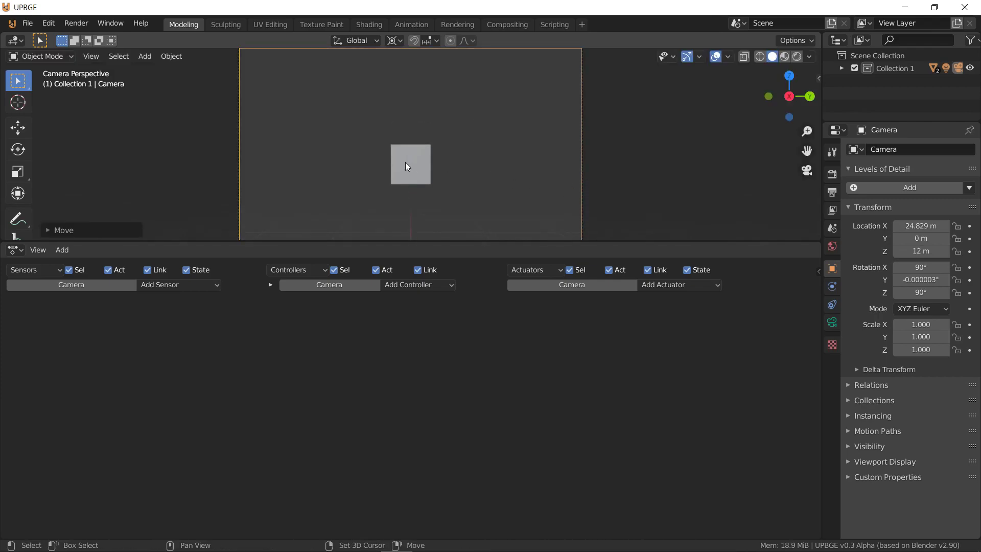
key(ctrl+p)
click(406, 161)
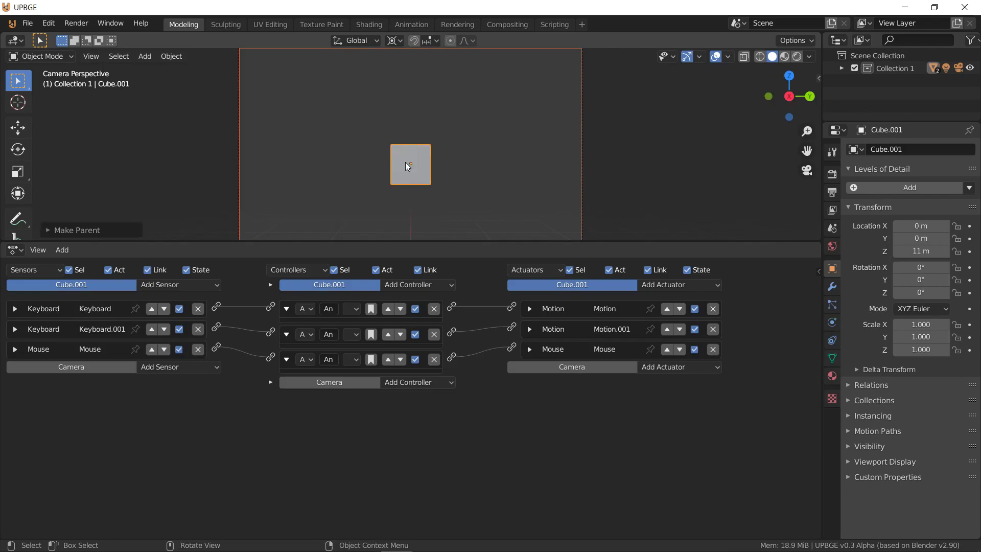
Test the camera parented to the small cube in a game run
scroll(390, 153, down, 2)
key(p)
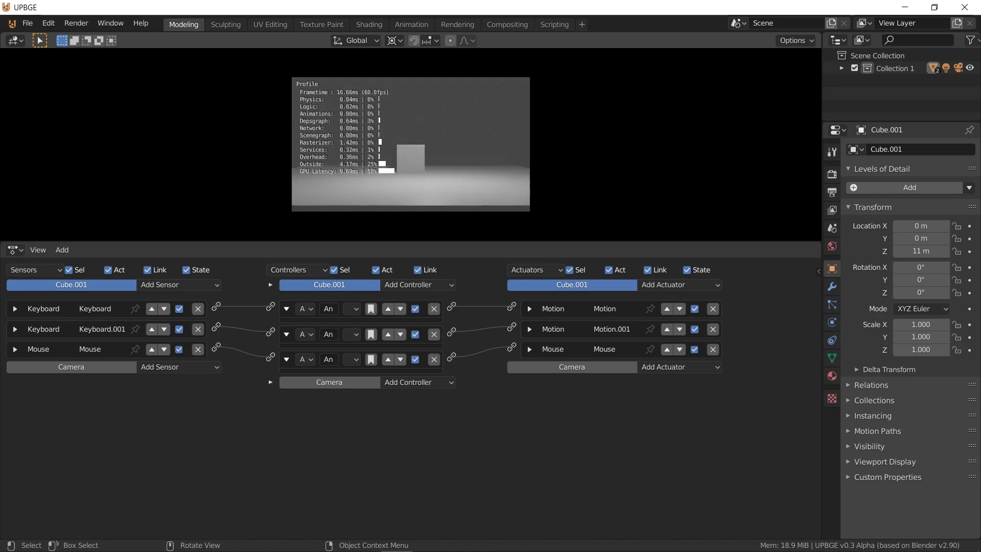
key(Escape)
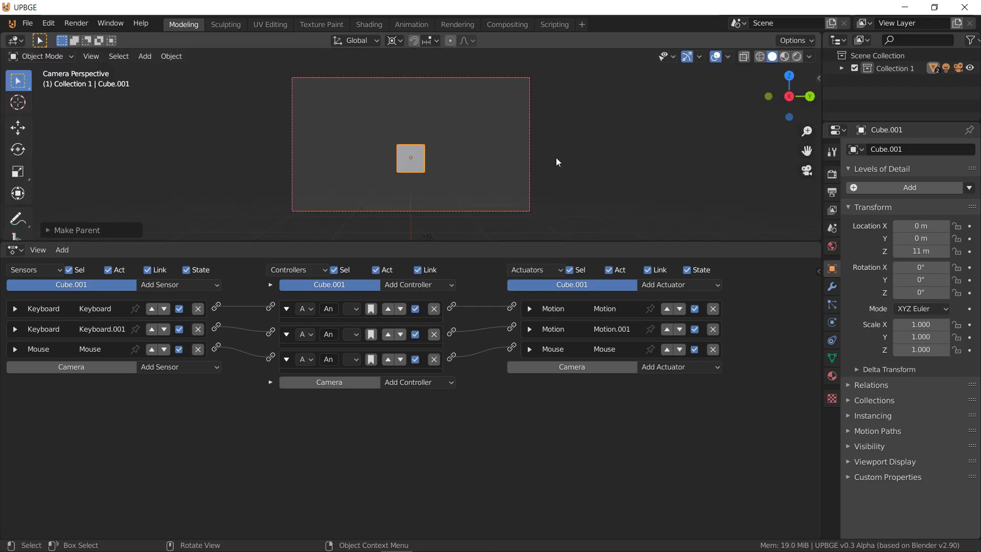
Select only the small cube and snap the 3D cursor to it
click(531, 154)
click(420, 163)
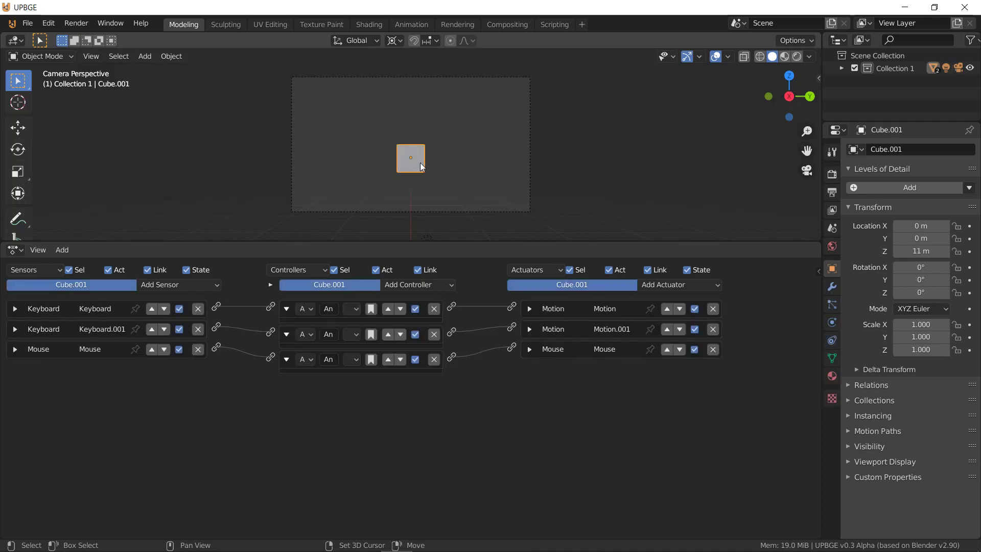
key(shift+s)
click(441, 220)
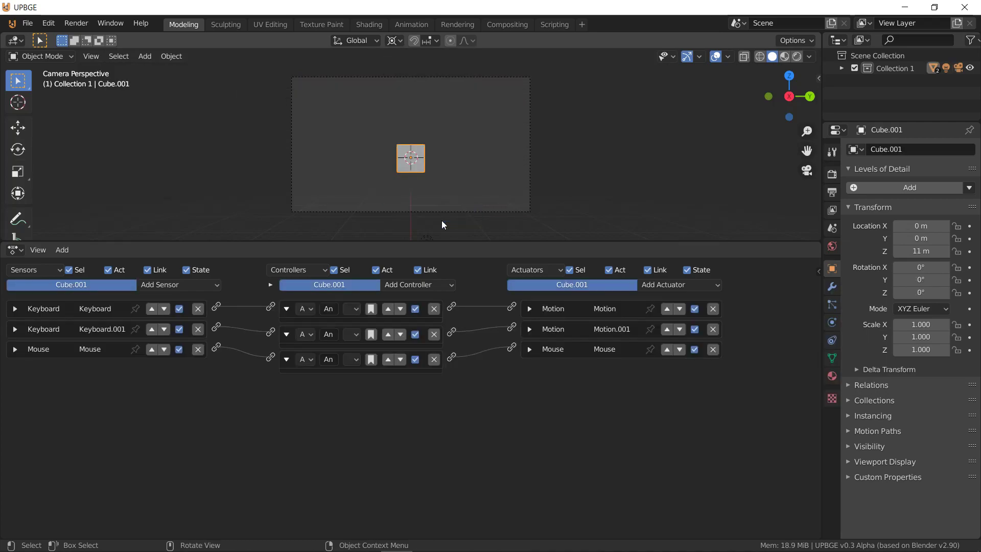
Rotate the camera 180° around the global Z axis about the 3D cursor and test it in a game run
click(530, 155)
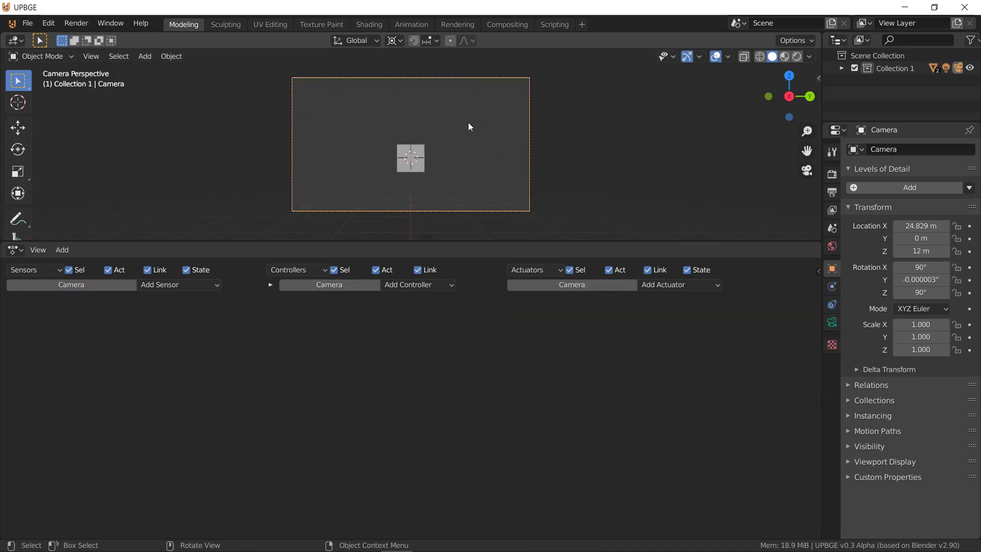
text(rz180)
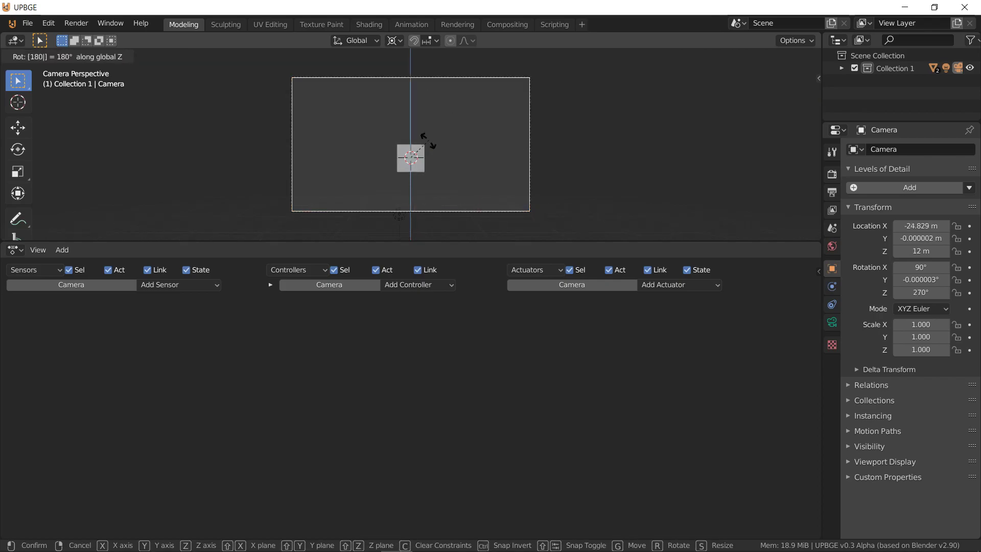
key(Return)
key(p)
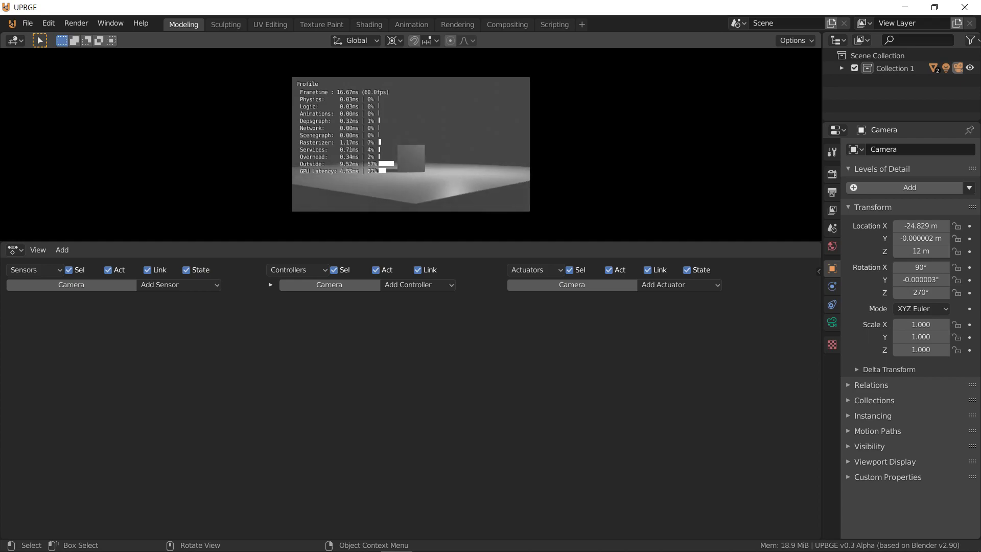
key(Escape)
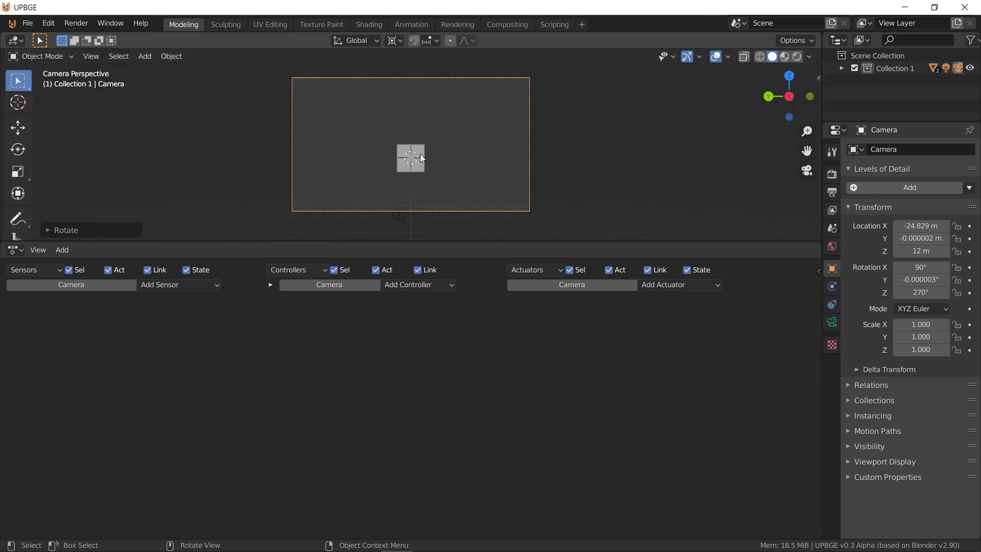
Add a cube-shaped empty at the small cube and move it 1 m up along Z
click(420, 156)
click(146, 56)
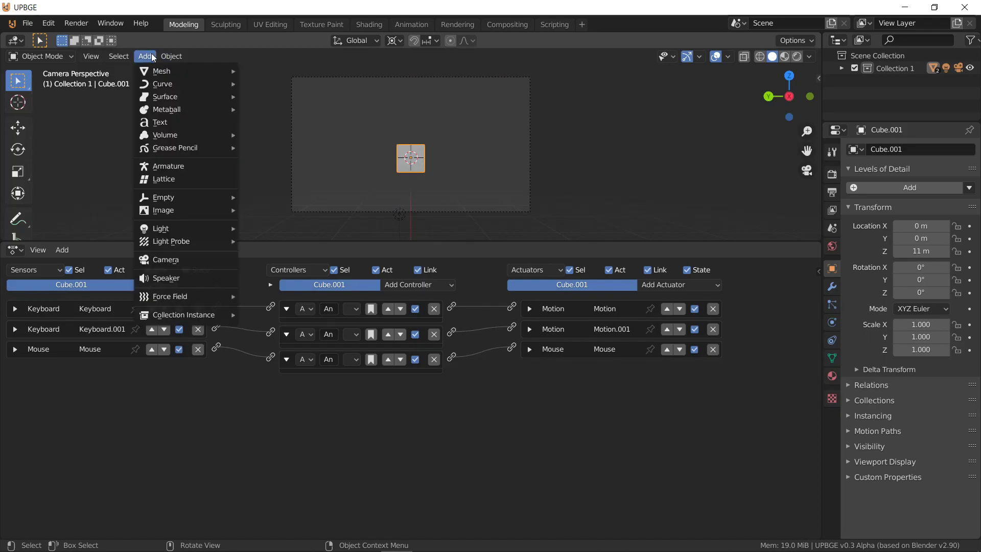
mouse_move(177, 202)
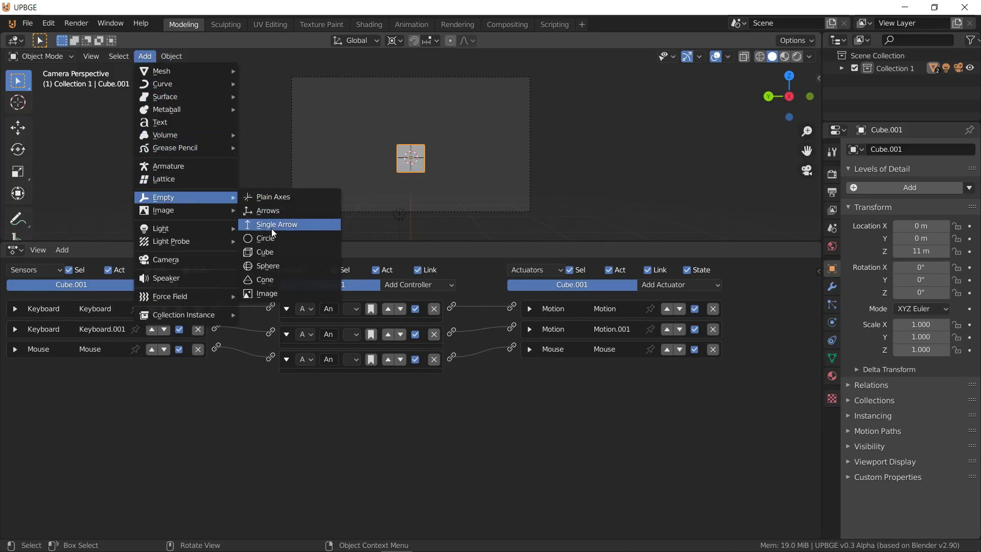
click(276, 249)
key(g)
key(z)
key(1)
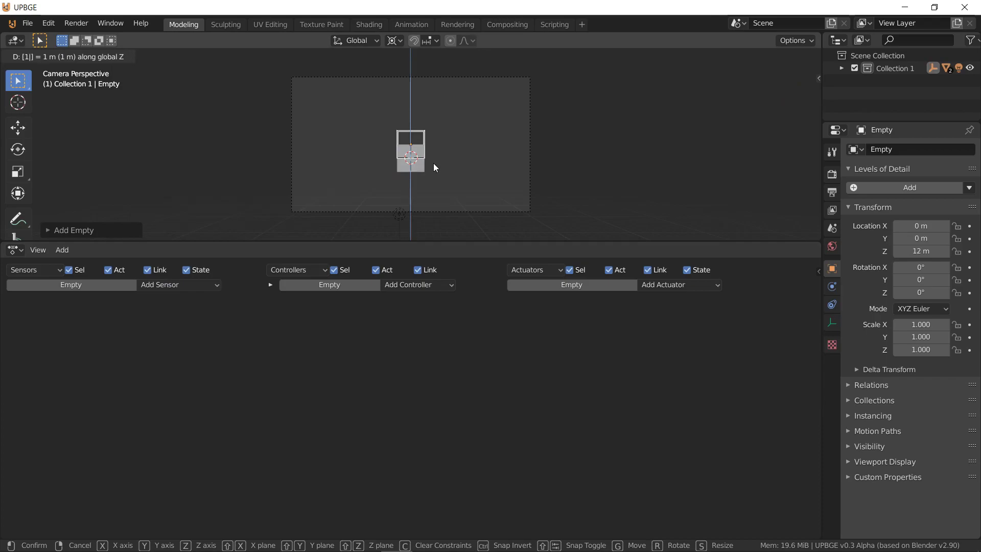
key(Return)
Parent the camera to the empty
click(532, 160)
shift+click(425, 134)
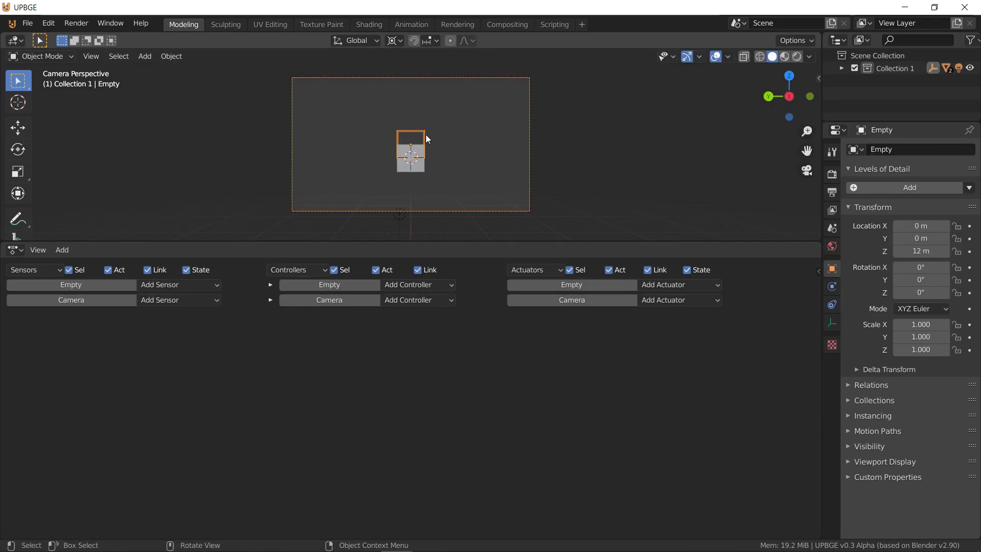
key(ctrl+p)
click(425, 134)
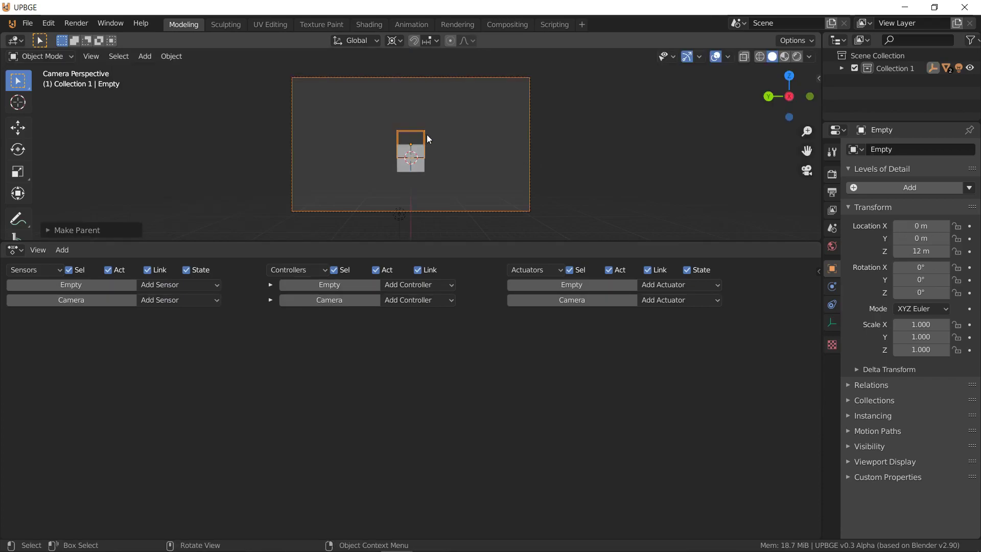
Give the empty a Mouse actuator in Look mode without the X axis, link it to the cube's third And controller, and test the game
click(427, 134)
click(412, 173)
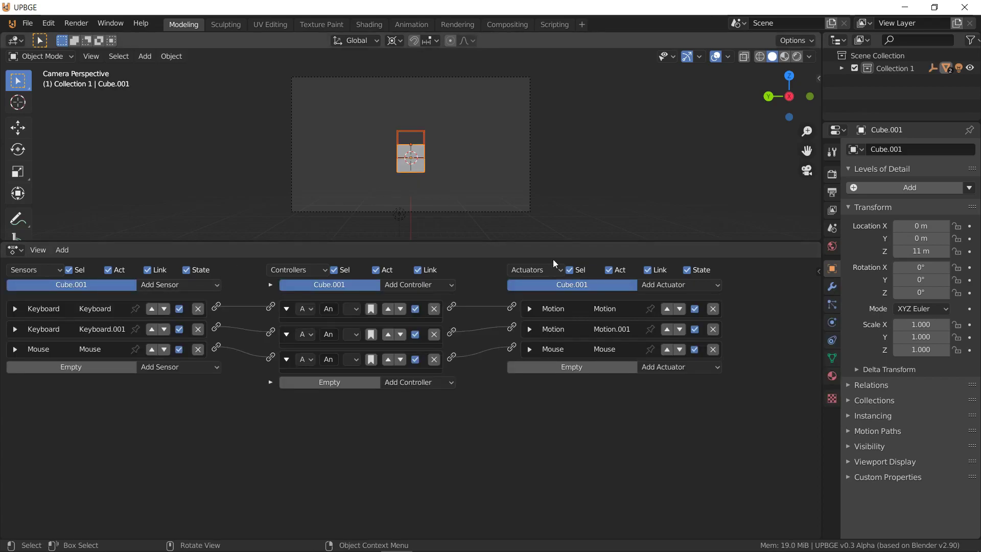
click(651, 367)
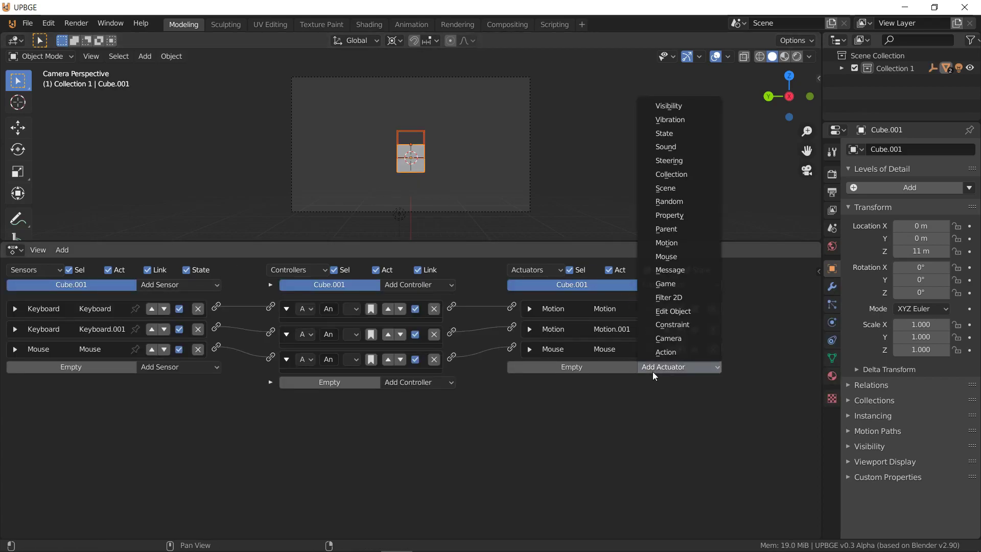
click(666, 256)
click(617, 409)
click(614, 437)
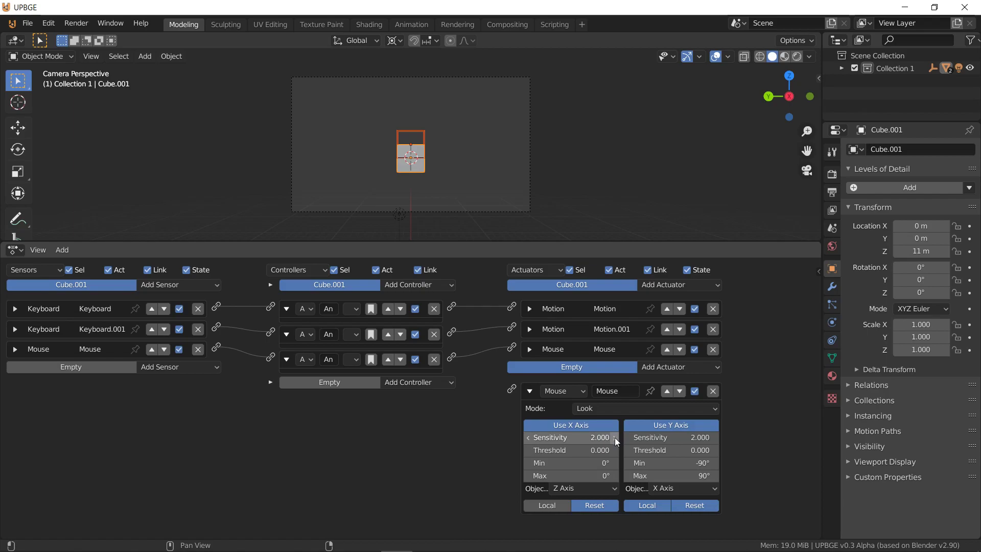
click(564, 427)
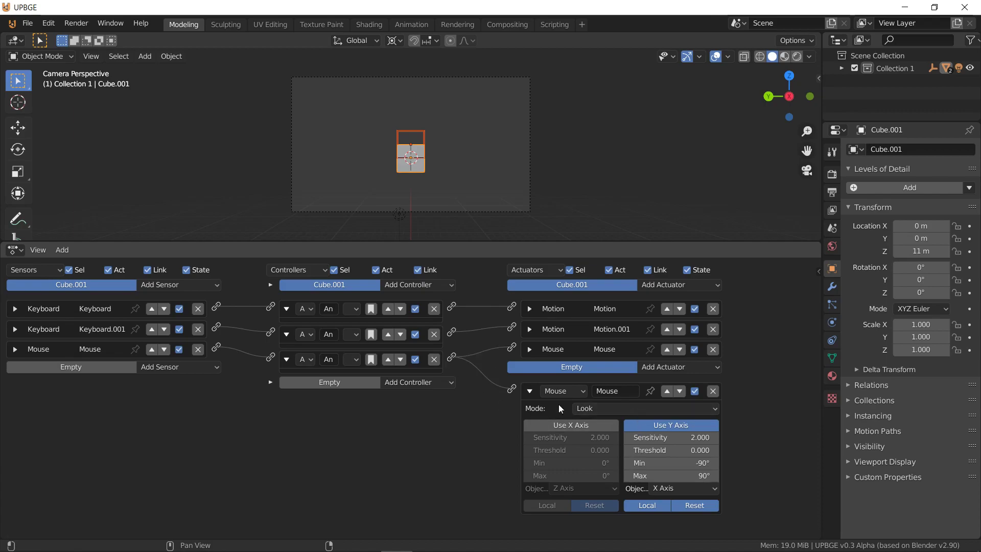
key(p)
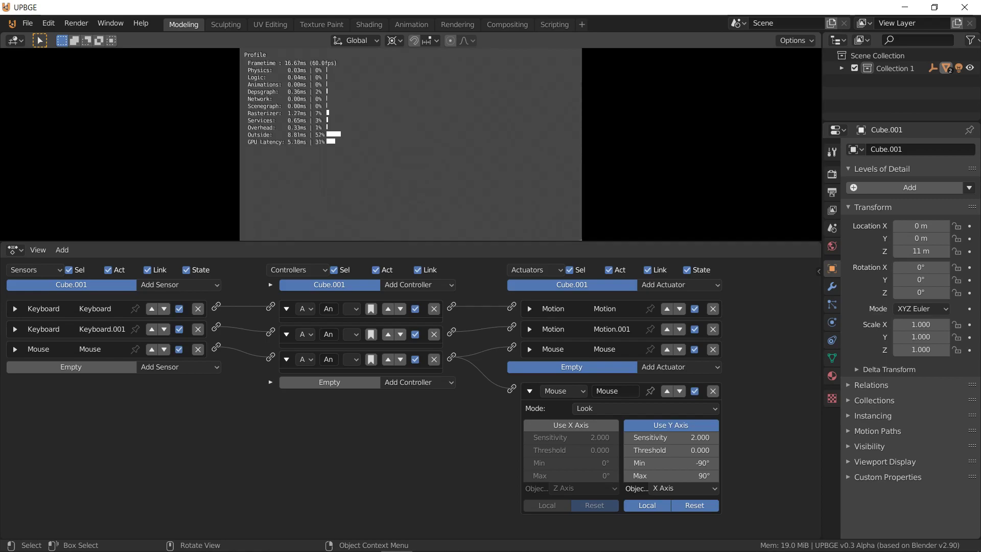
key(Escape)
Parent the empty to the small cube
shift+click(427, 166)
shift+click(426, 165)
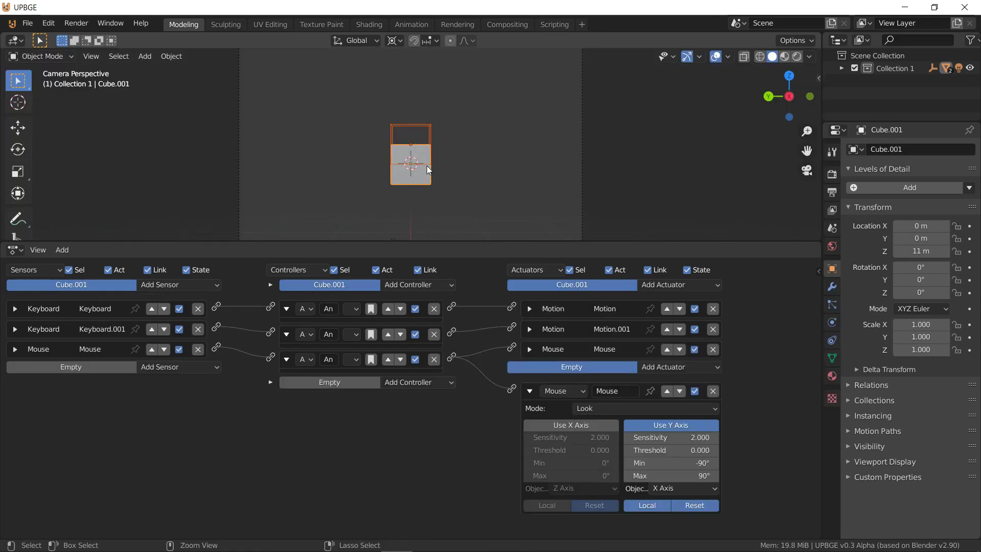
key(ctrl+p)
click(427, 165)
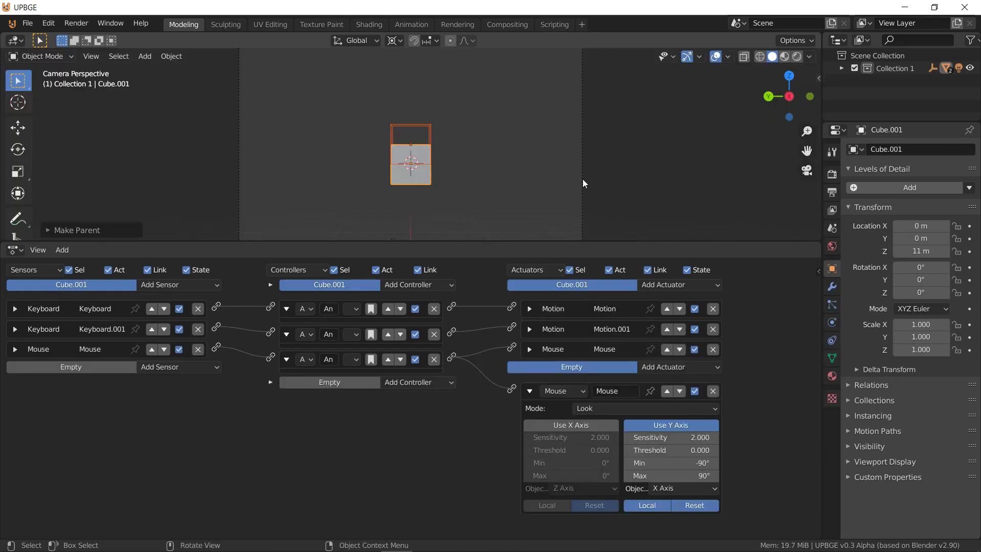
Set the Y-axis object axis of the empty's Mouse actuator to Y Axis and test the game
click(427, 150)
click(430, 135)
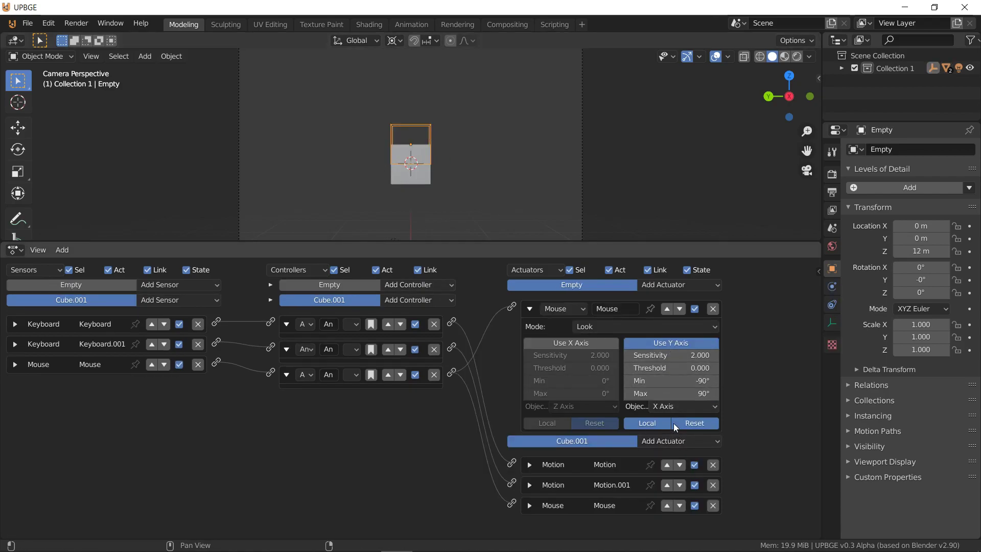
click(675, 406)
click(677, 435)
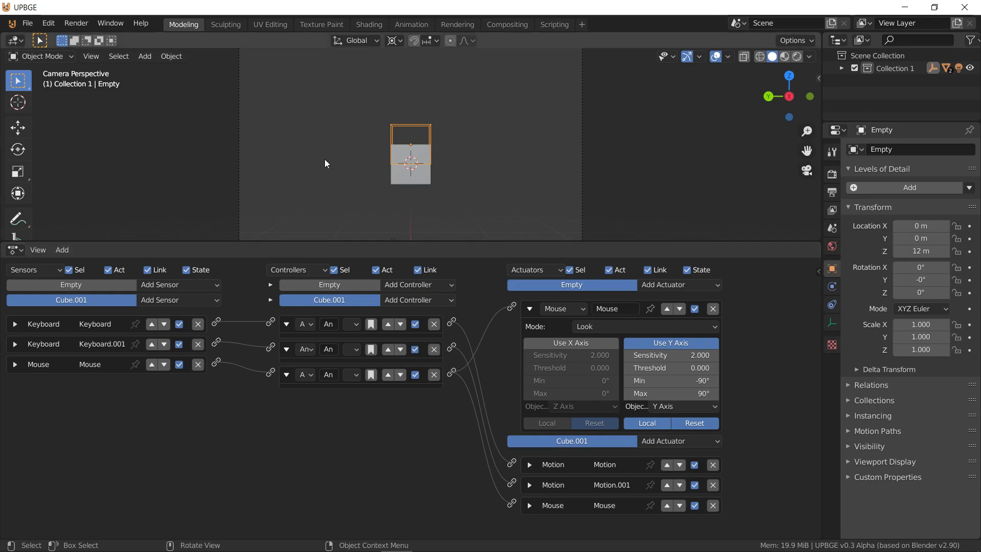
key(p)
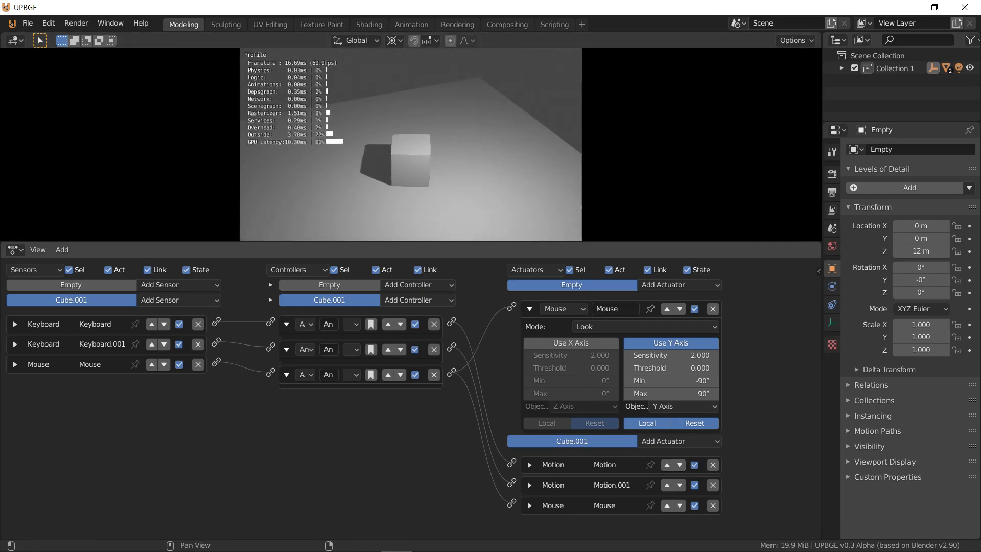
key(Escape)
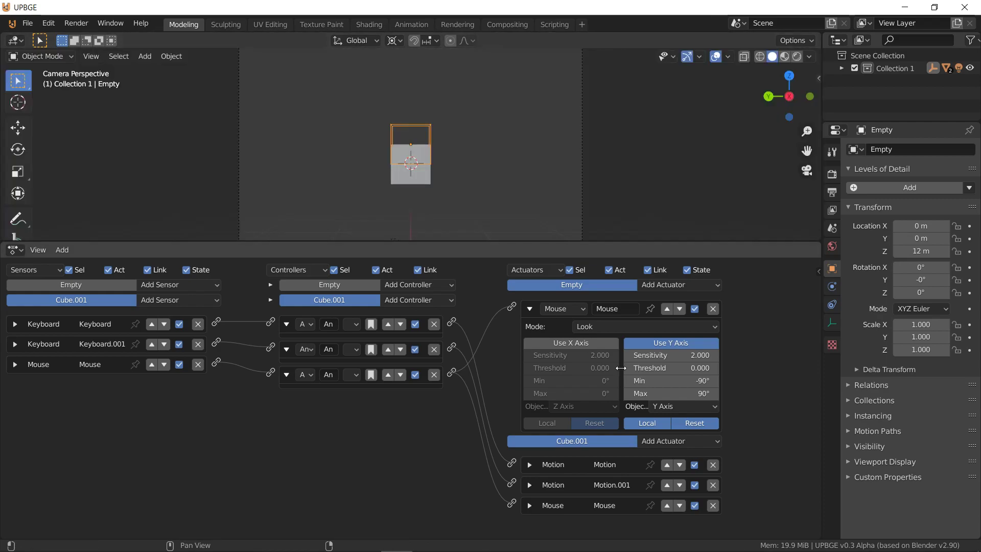
Set the Y-axis sensitivity of the empty's Mouse actuator to -1 and test the game, moving the cube forward and back
click(680, 351)
text(-1)
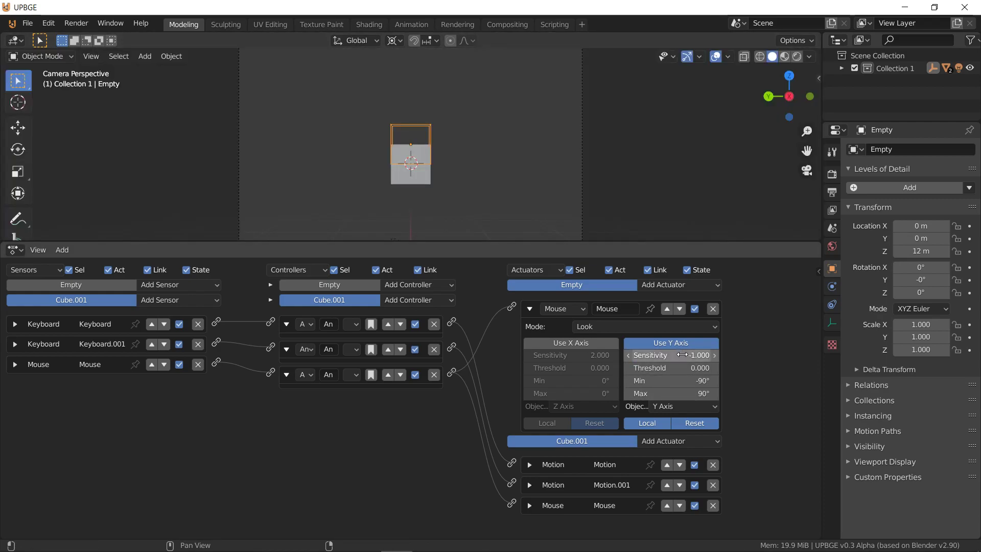
key(Return)
key(p)
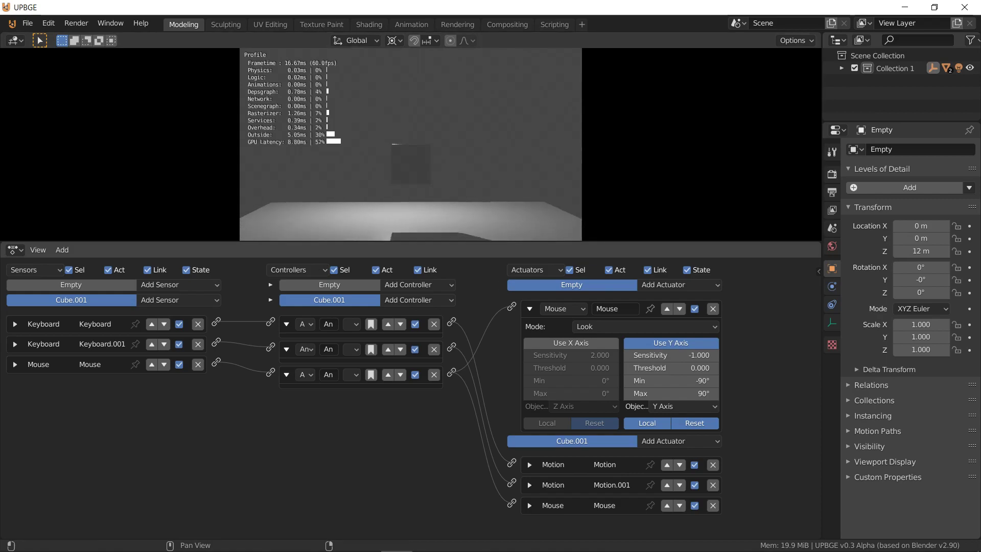
key(w)
key(s)
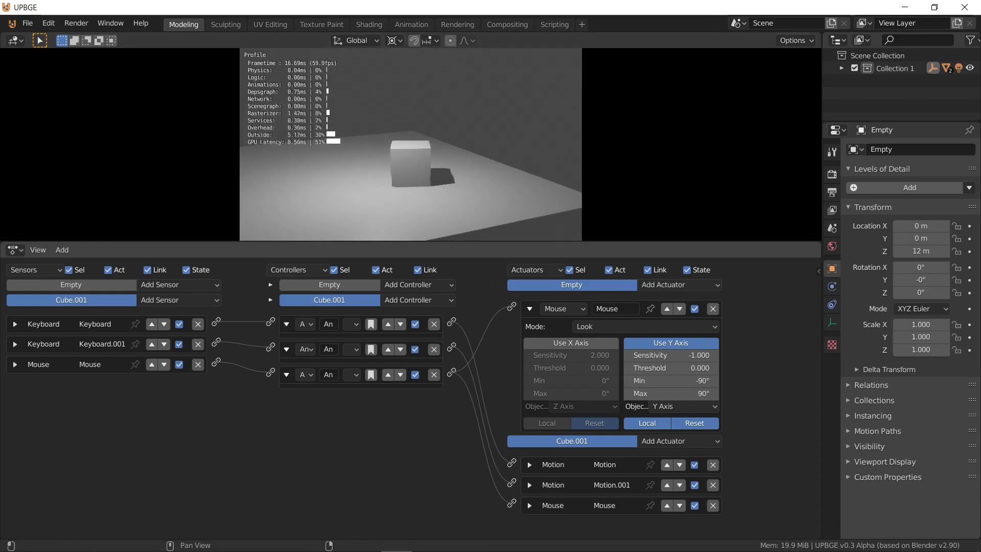
key(Escape)
Snap the 3D cursor to the empty, move the camera onto the cursor, and test the game
key(shift+s)
click(418, 207)
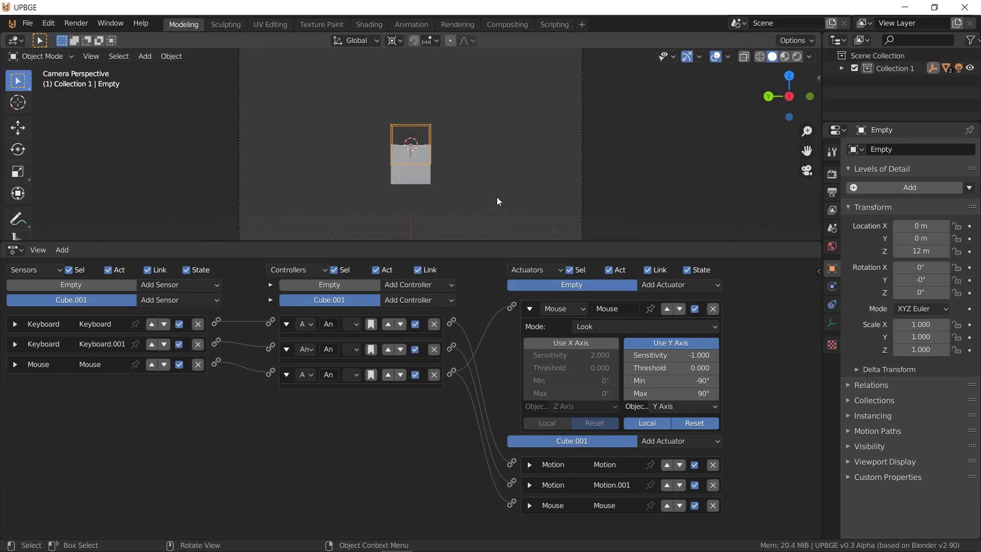
click(580, 143)
key(shift+s)
click(572, 70)
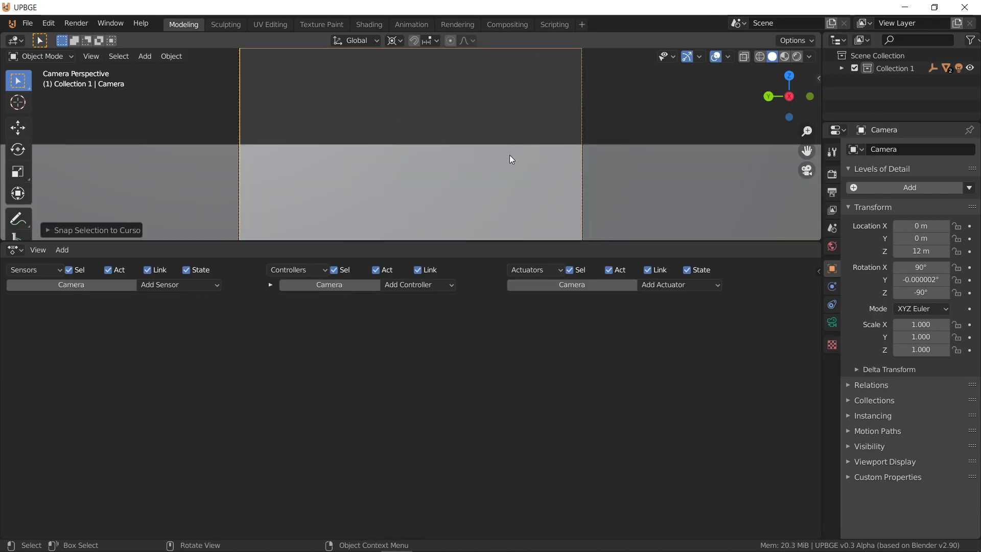
key(p)
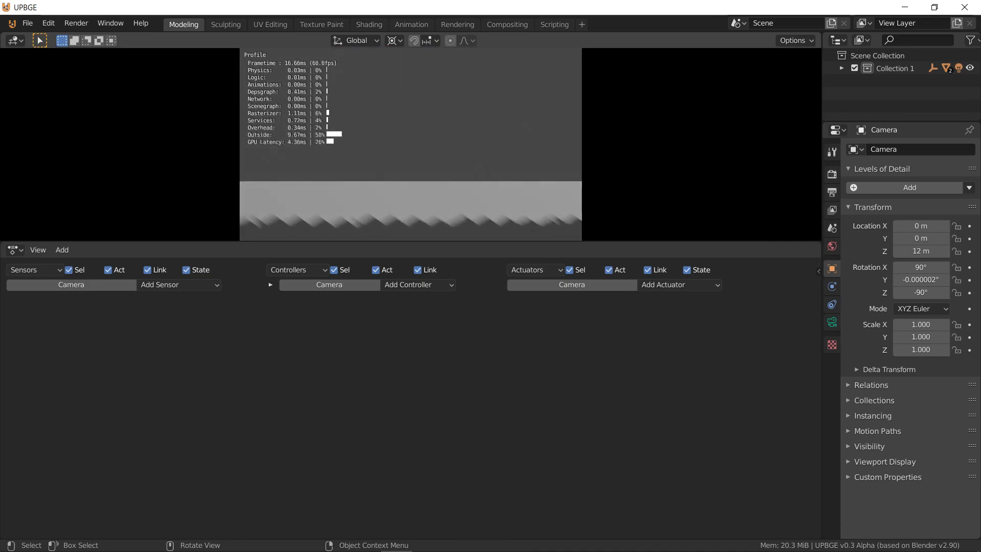
key(Escape)
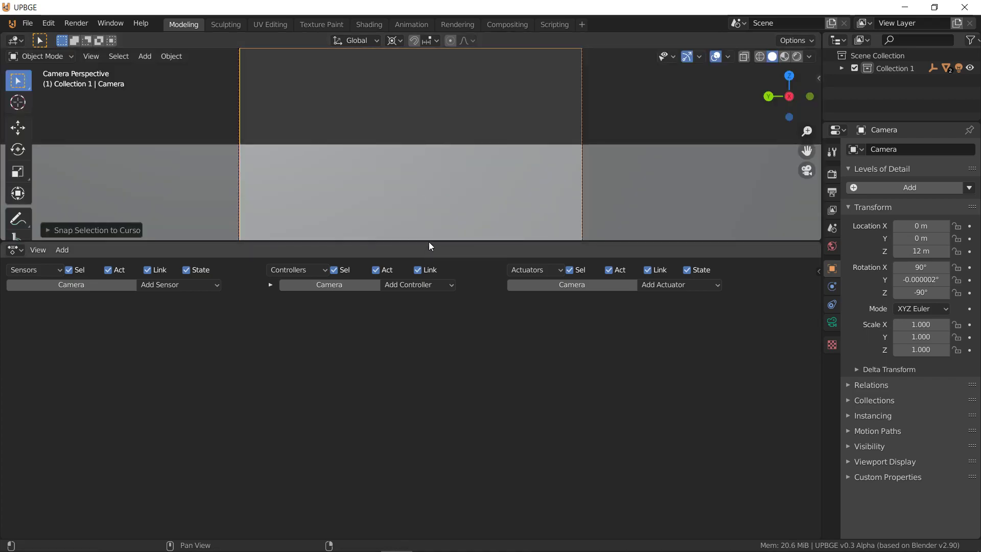
Enlarge the 3D viewport and set the camera's focal length to 22.1 mm
drag(430, 242, 434, 515)
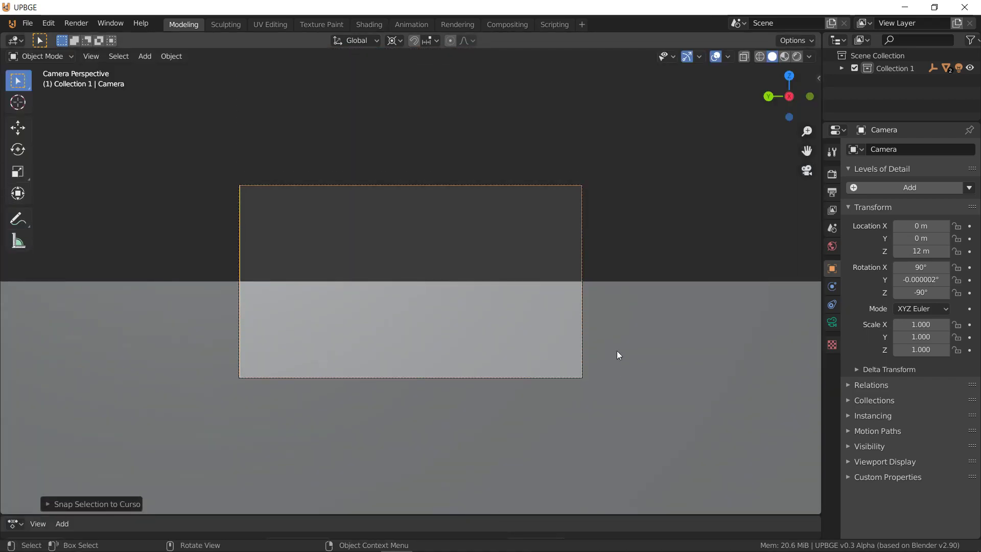
scroll(617, 355, up, 3)
click(765, 350)
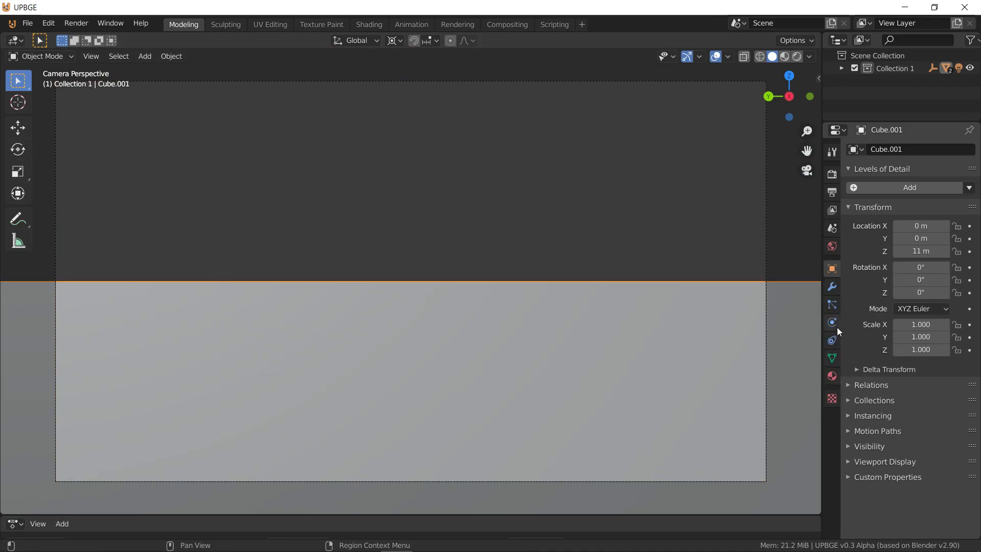
click(764, 317)
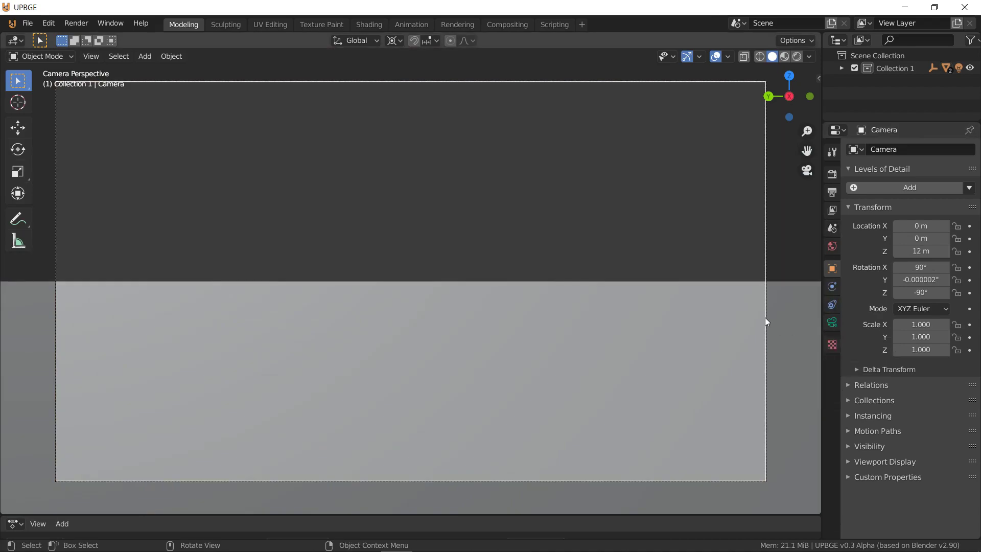
click(834, 325)
click(919, 209)
text(22)
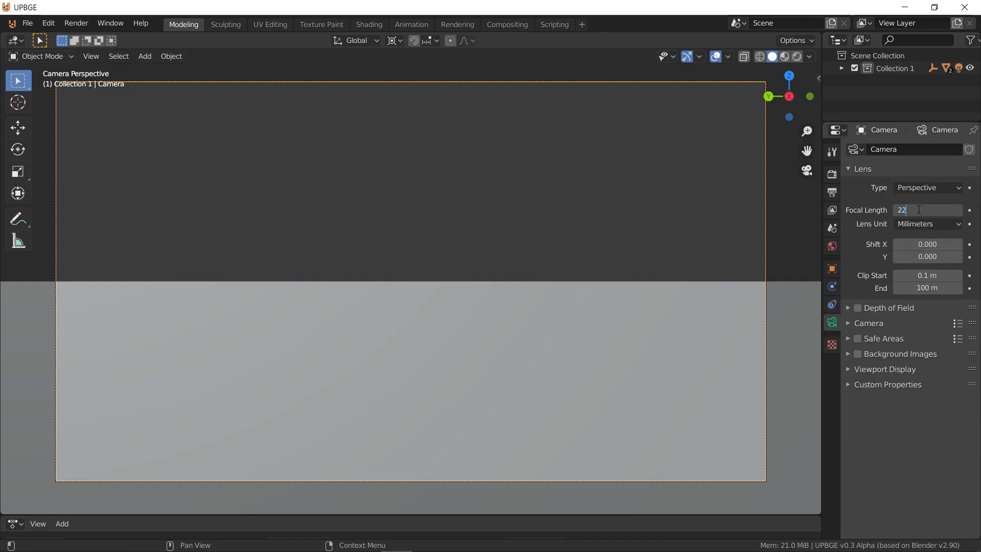
text(.1)
key(Return)
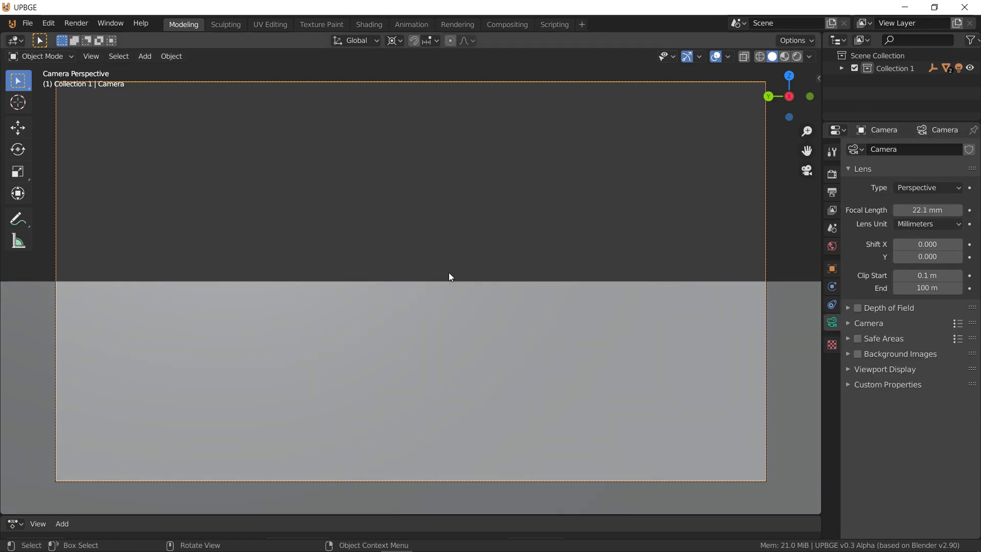
Select the small cube, show the viewport in rendered shading, and turn the logic area into an enlarged Shader Editor
click(431, 322)
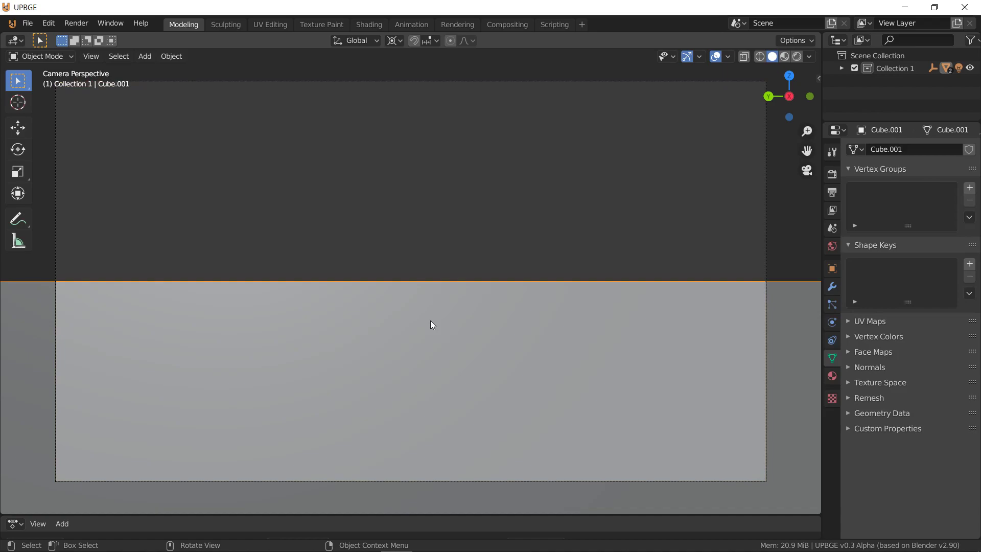
click(795, 56)
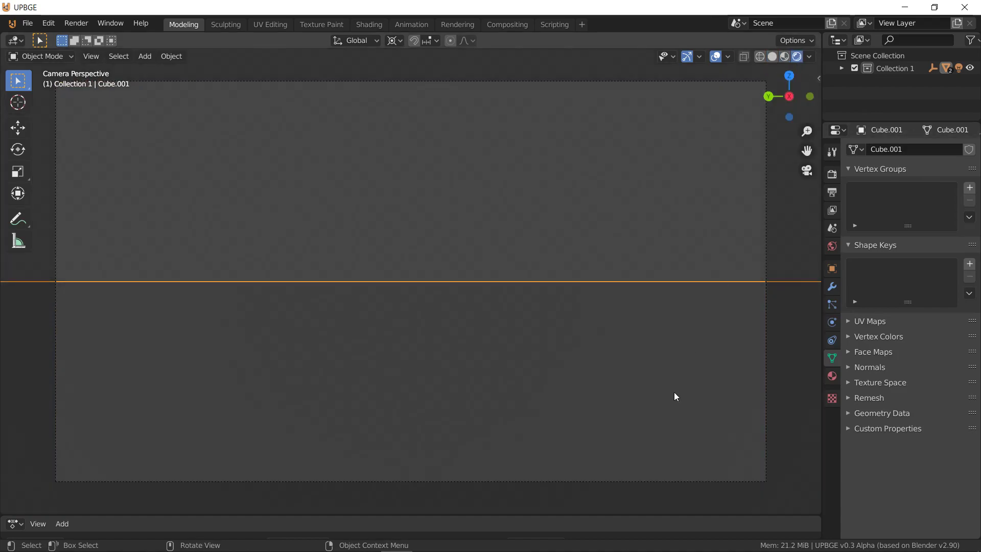
right_click(821, 468)
key(Escape)
drag(797, 515, 777, 400)
click(15, 407)
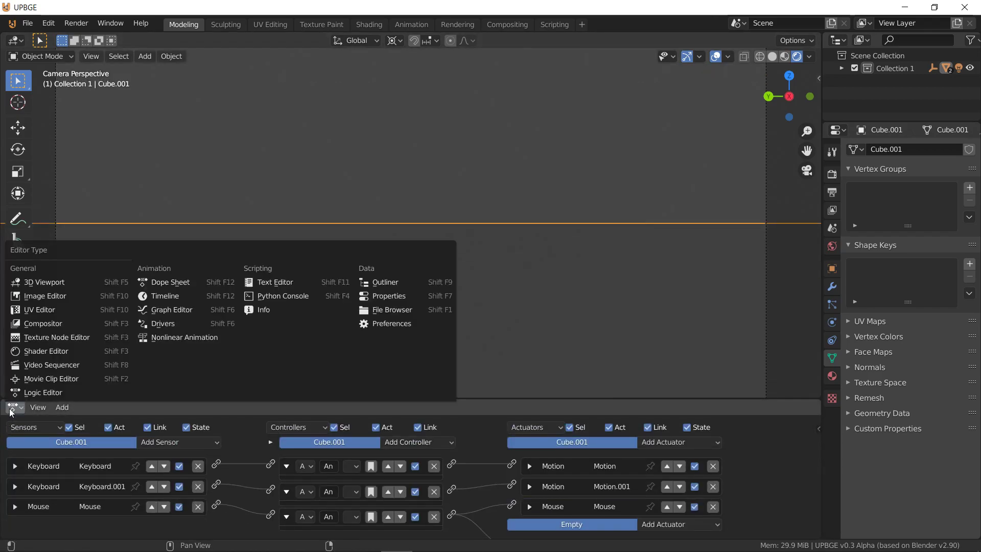
click(33, 351)
Give the small cube a new material and add an Image Texture node with a new 1024 px UV Grid image
click(437, 407)
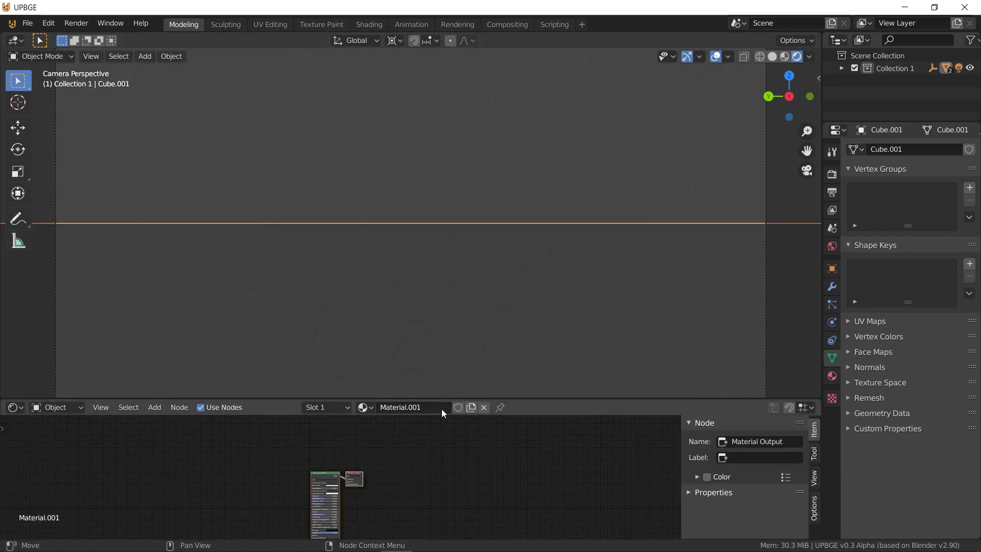
scroll(351, 471, up, 2)
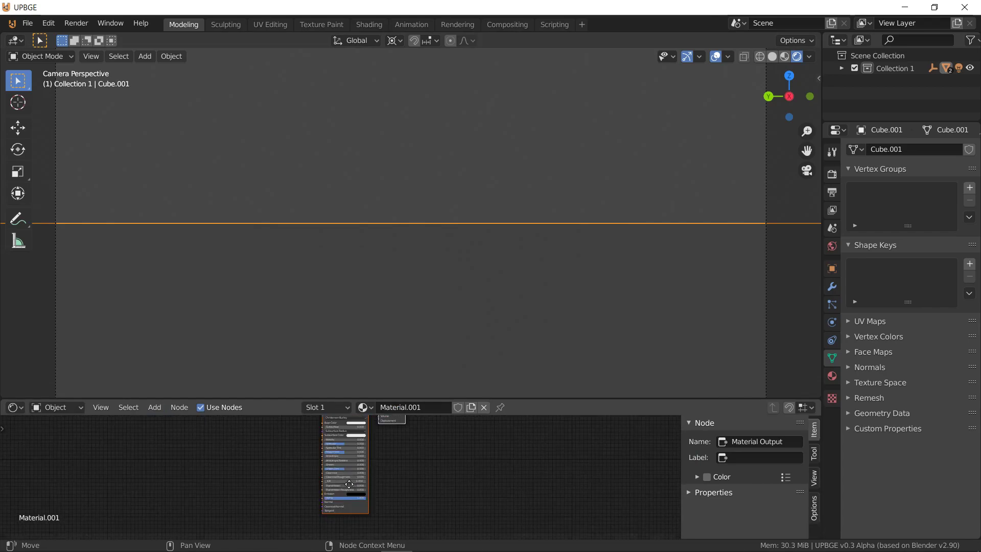
click(154, 407)
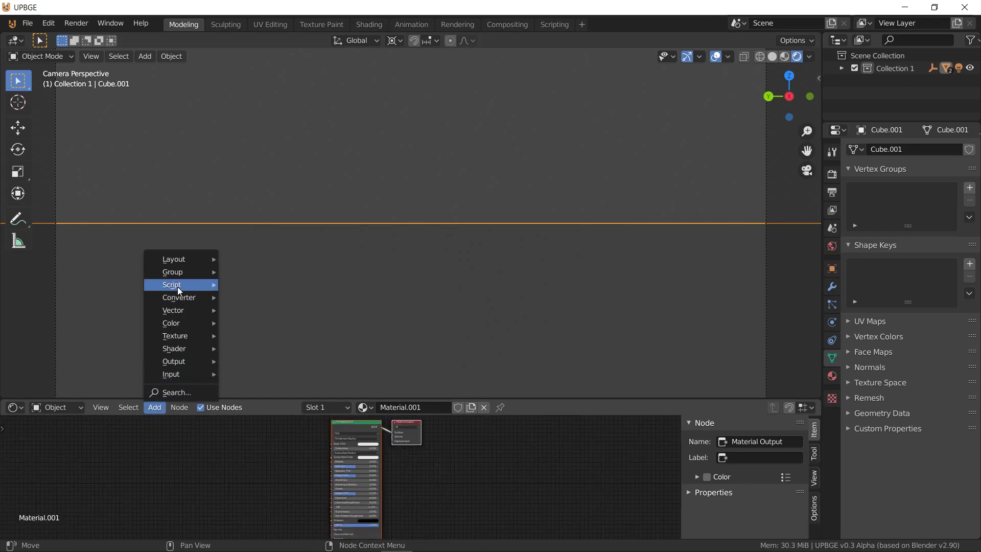
mouse_move(182, 337)
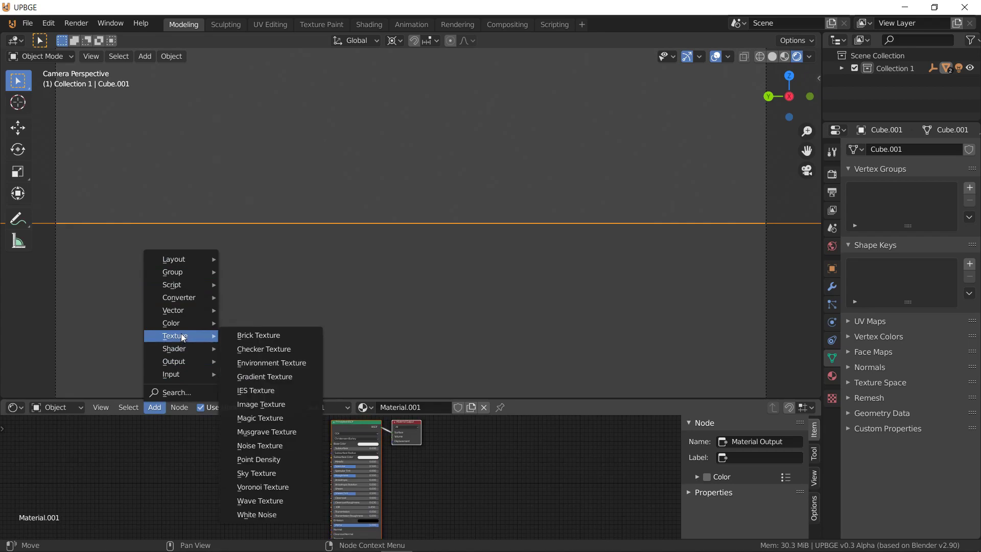
click(261, 404)
click(232, 442)
scroll(238, 449, up, 2)
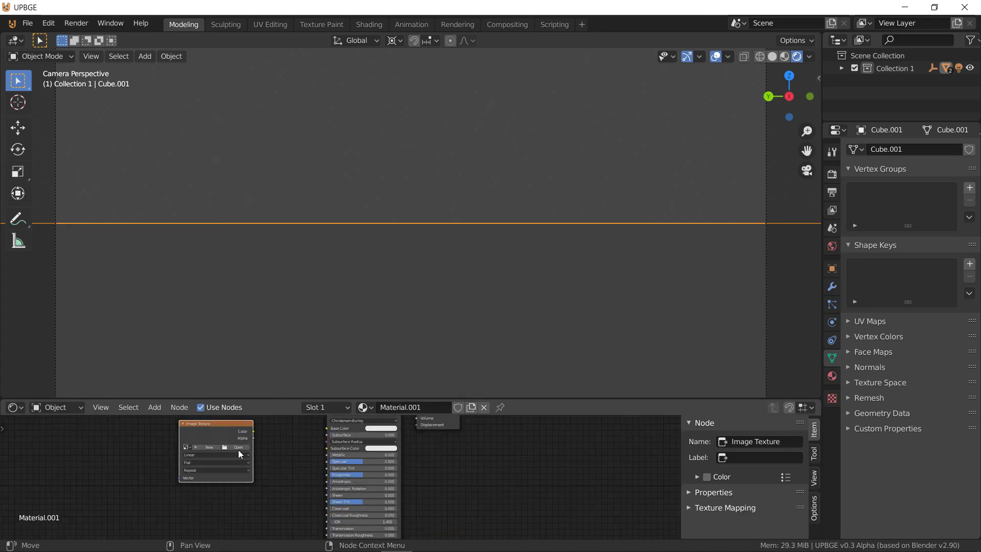
click(217, 450)
click(238, 492)
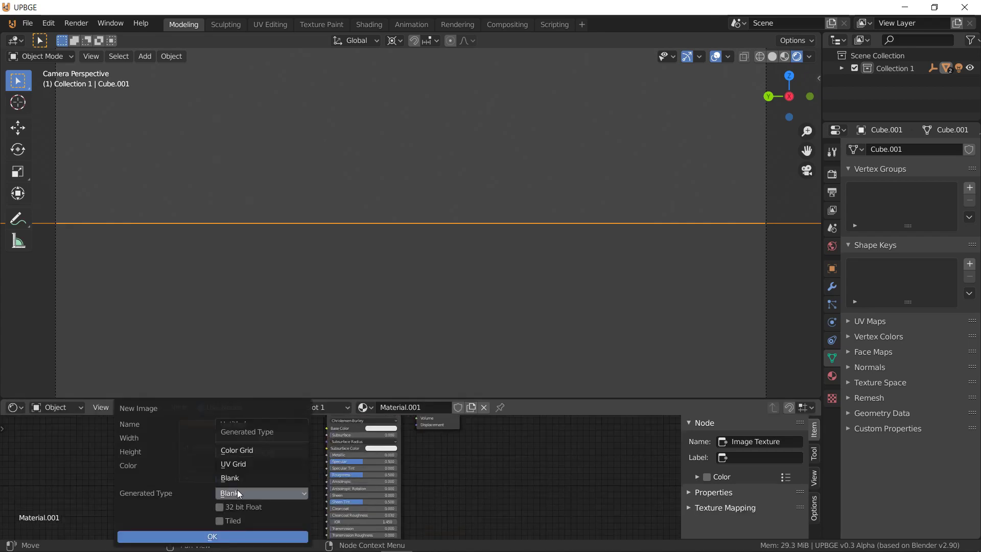
click(244, 461)
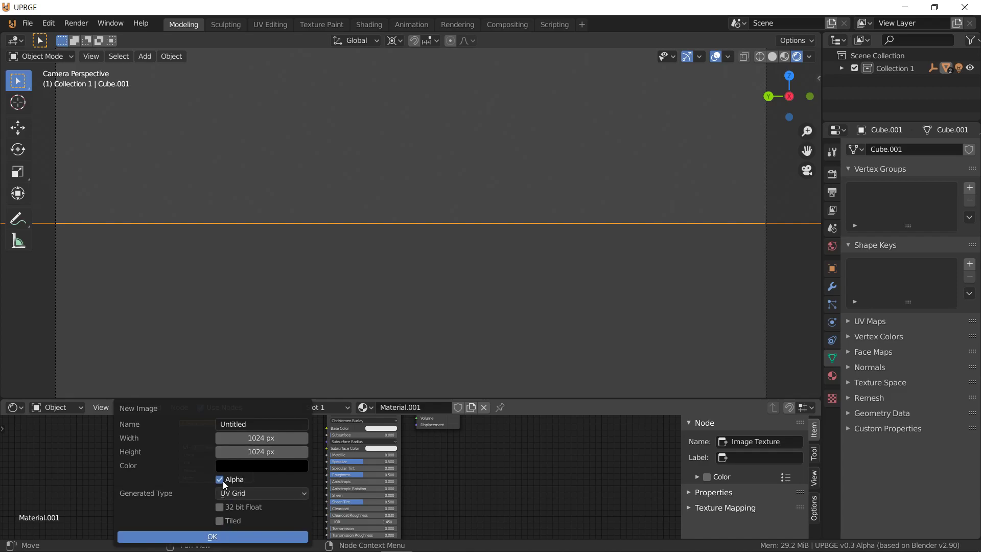
click(229, 534)
Connect the image texture's Color output to the Principled BSDF's Base Color and move the texture node slightly up
shift+scroll(255, 454, up, 2)
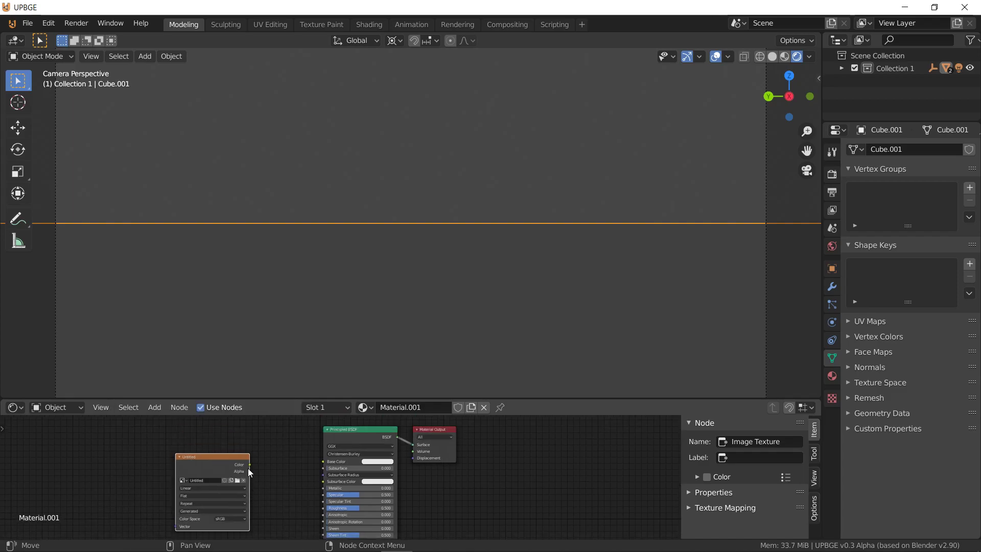
drag(250, 464, 322, 461)
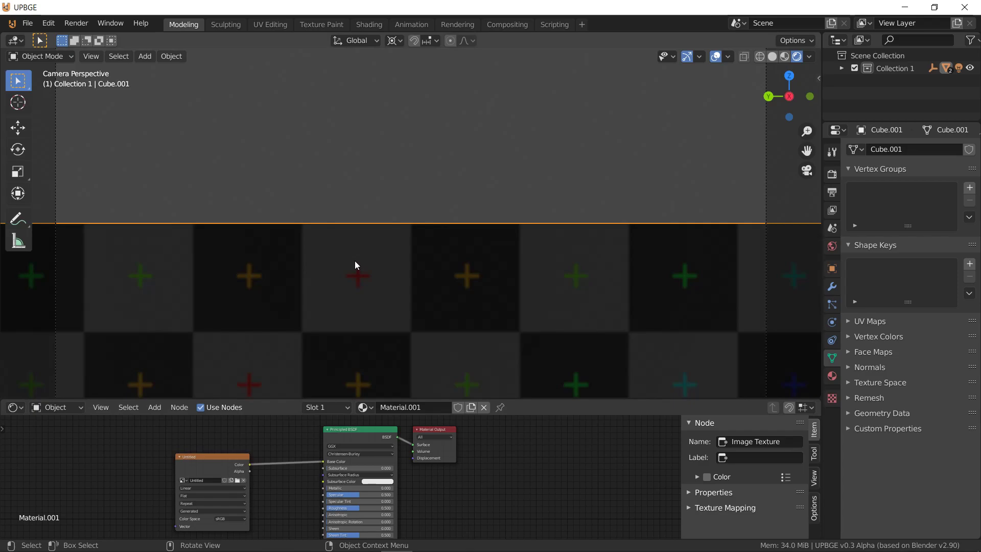
click(204, 464)
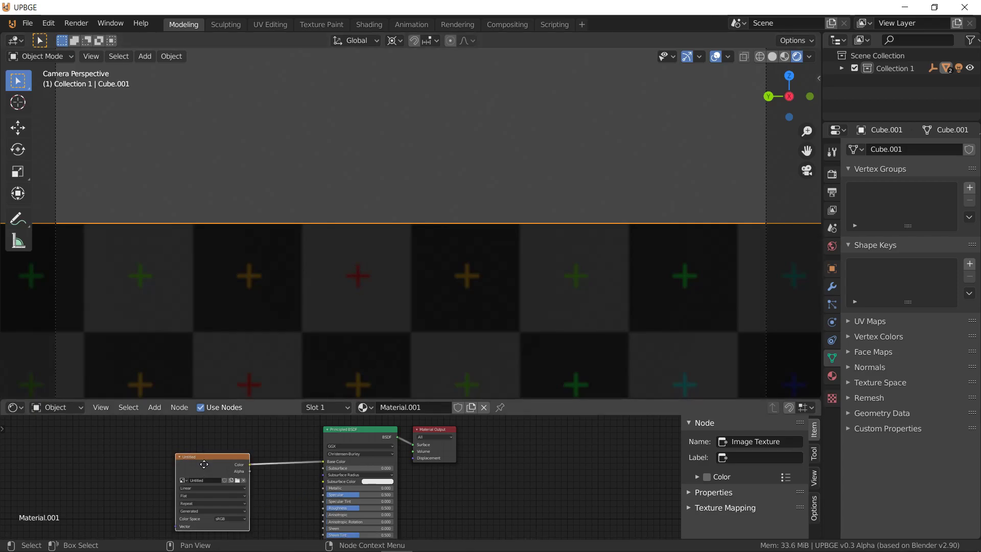
drag(203, 464, 207, 452)
Assign the small cube's UV-grid material, Material.001, to the large floor cube
middle_drag(366, 265, 336, 282)
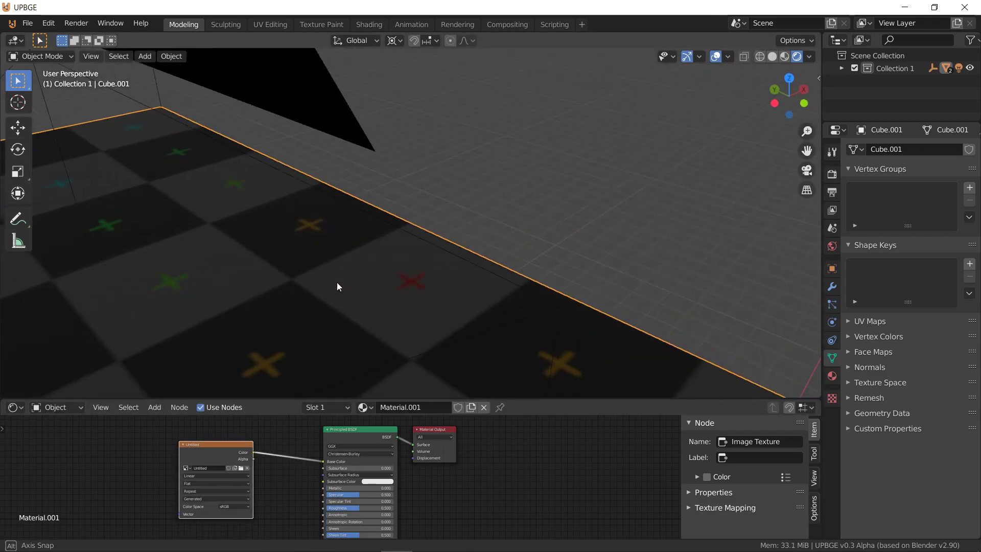
scroll(336, 282, down, 10)
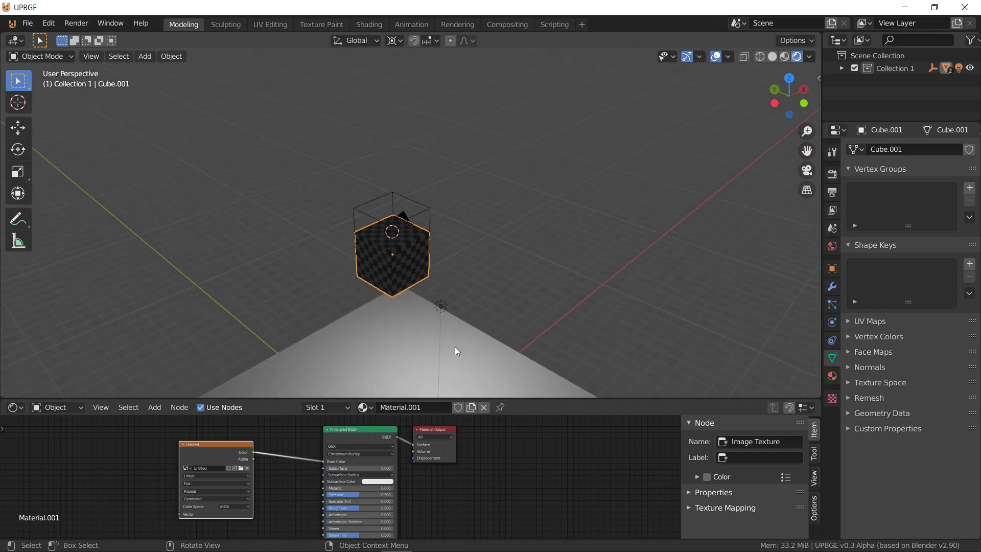
scroll(460, 351, down, 4)
click(389, 371)
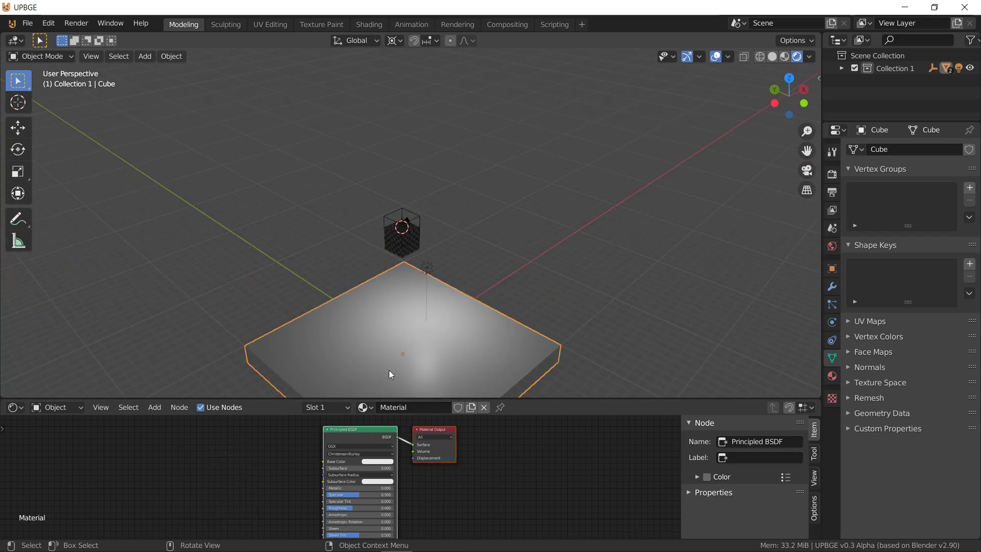
click(364, 408)
click(397, 293)
Turn off the small cube's visibility in renders and test the game
click(405, 245)
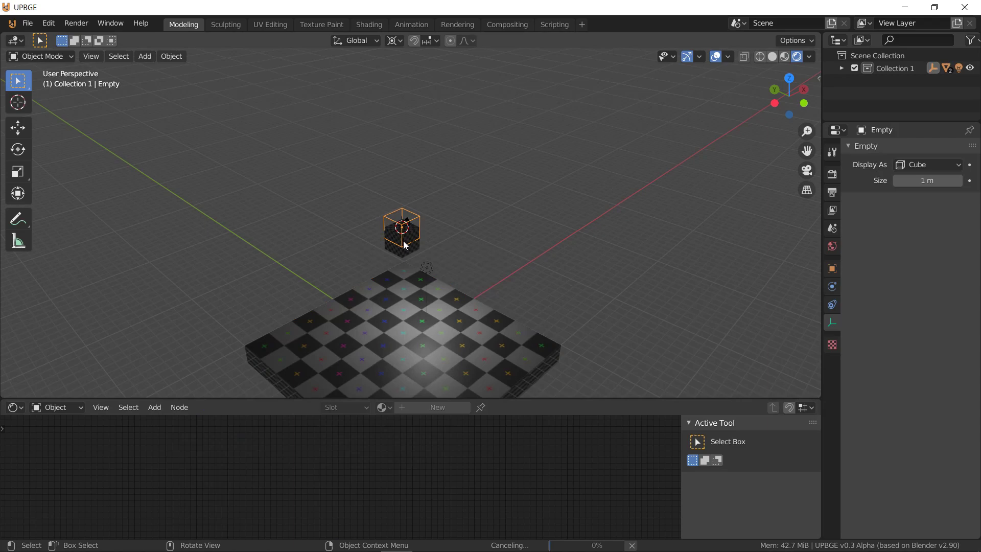
click(397, 258)
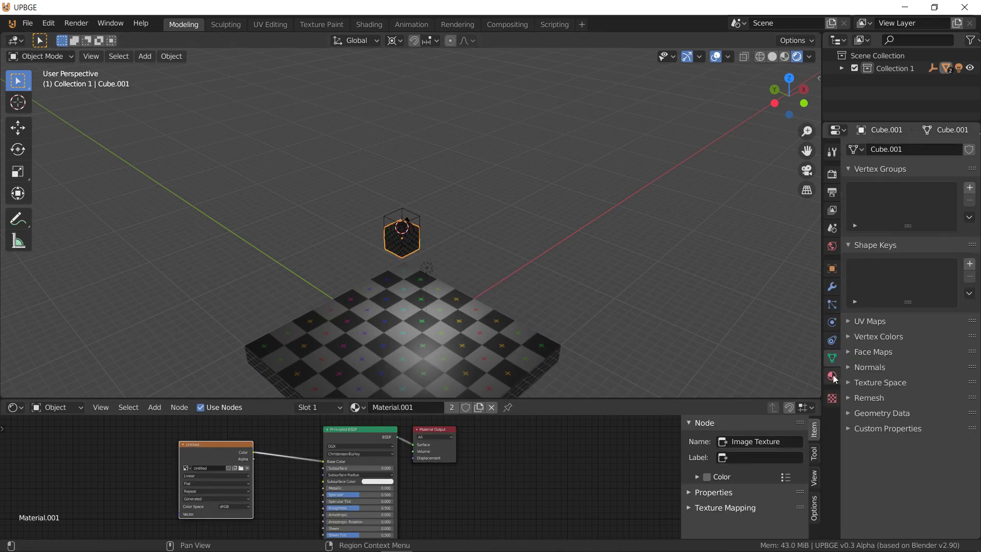
click(832, 322)
scroll(893, 320, down, 9)
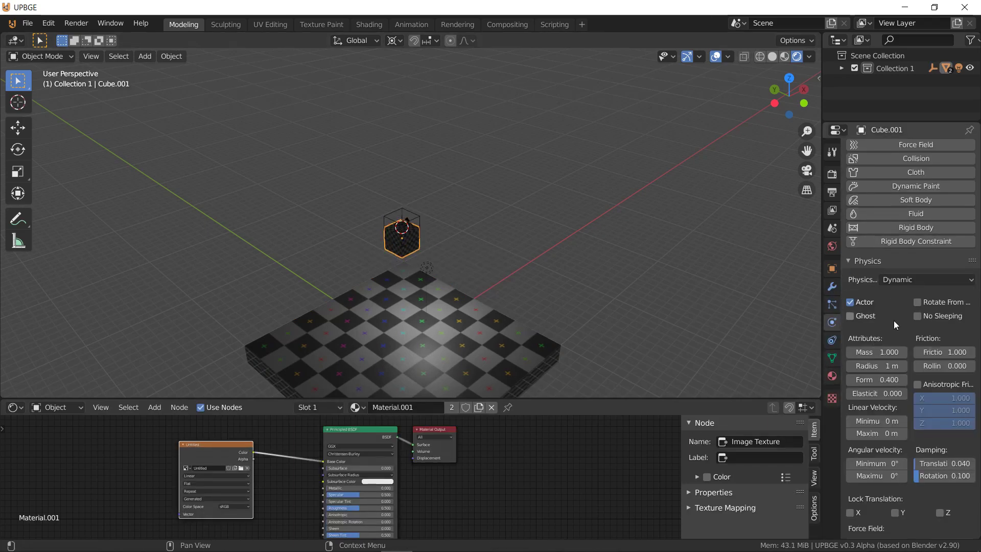
click(832, 268)
click(893, 442)
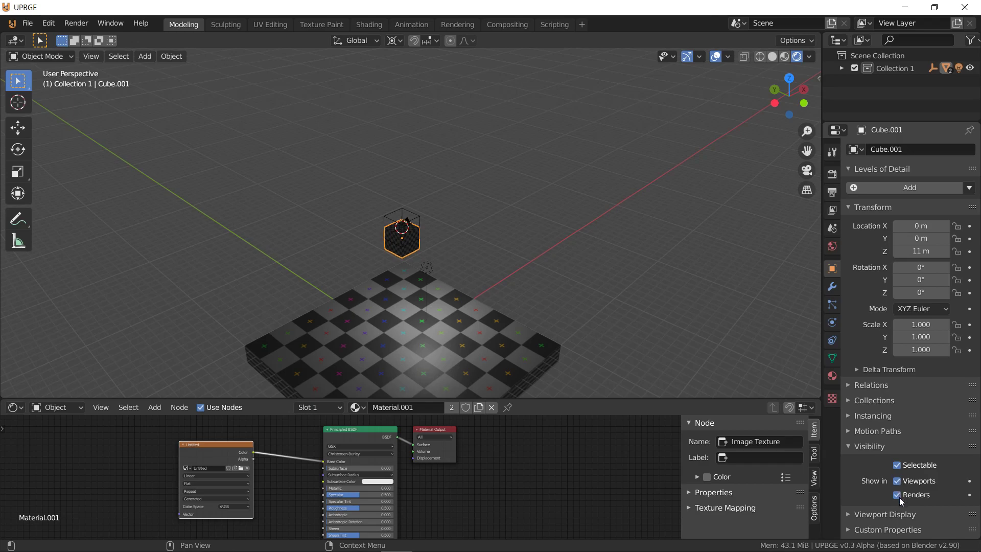
key(p)
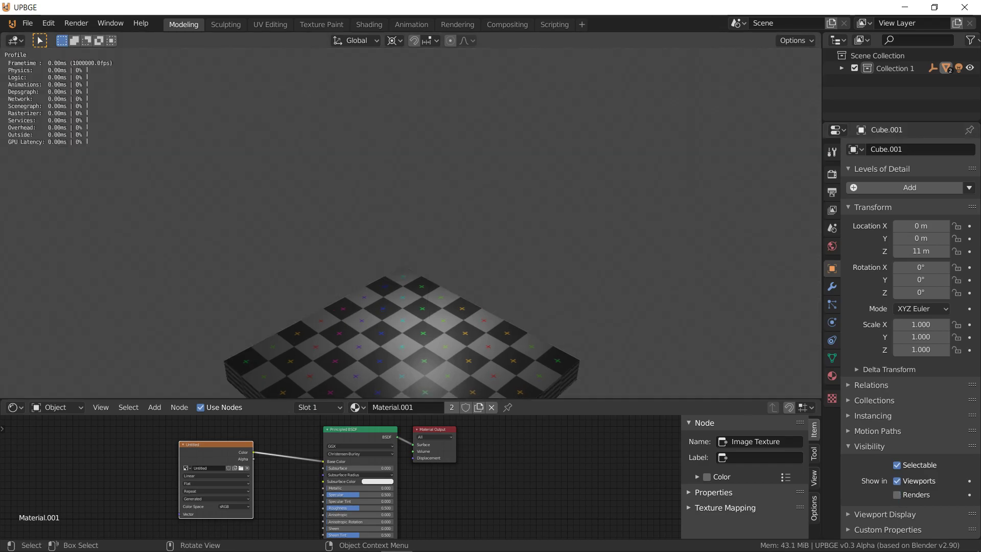
key(Escape)
Look through the active camera and run the game to check the first-person view
click(91, 56)
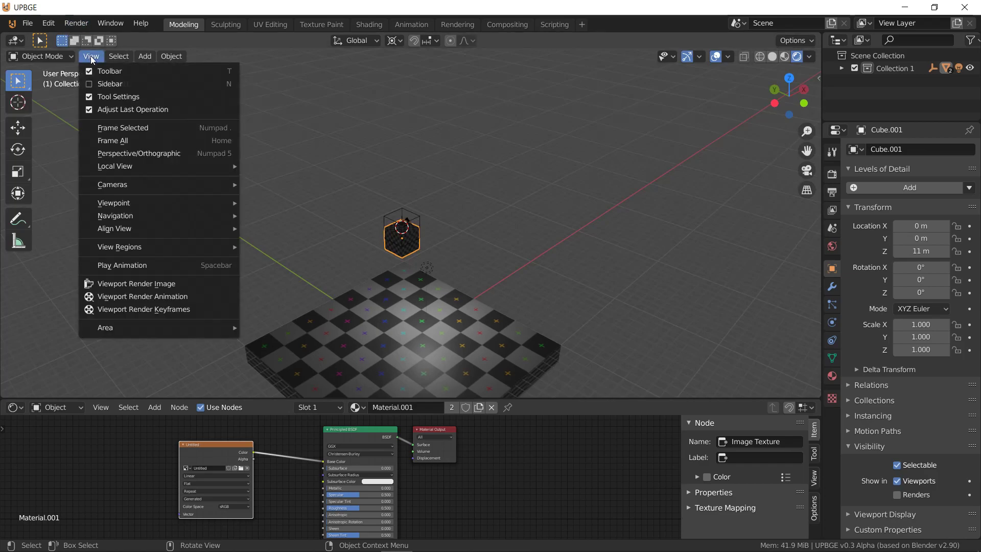
mouse_move(119, 185)
click(321, 199)
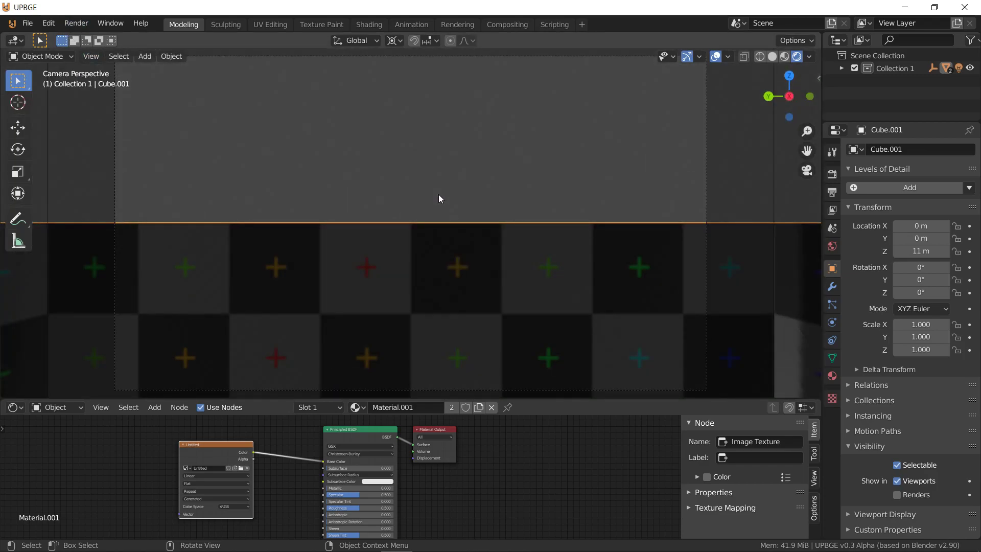
key(p)
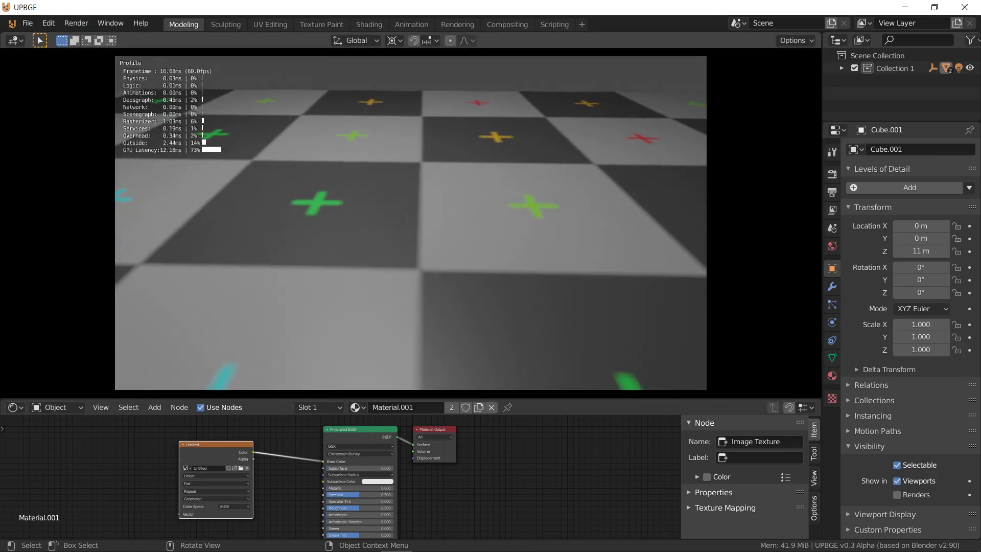